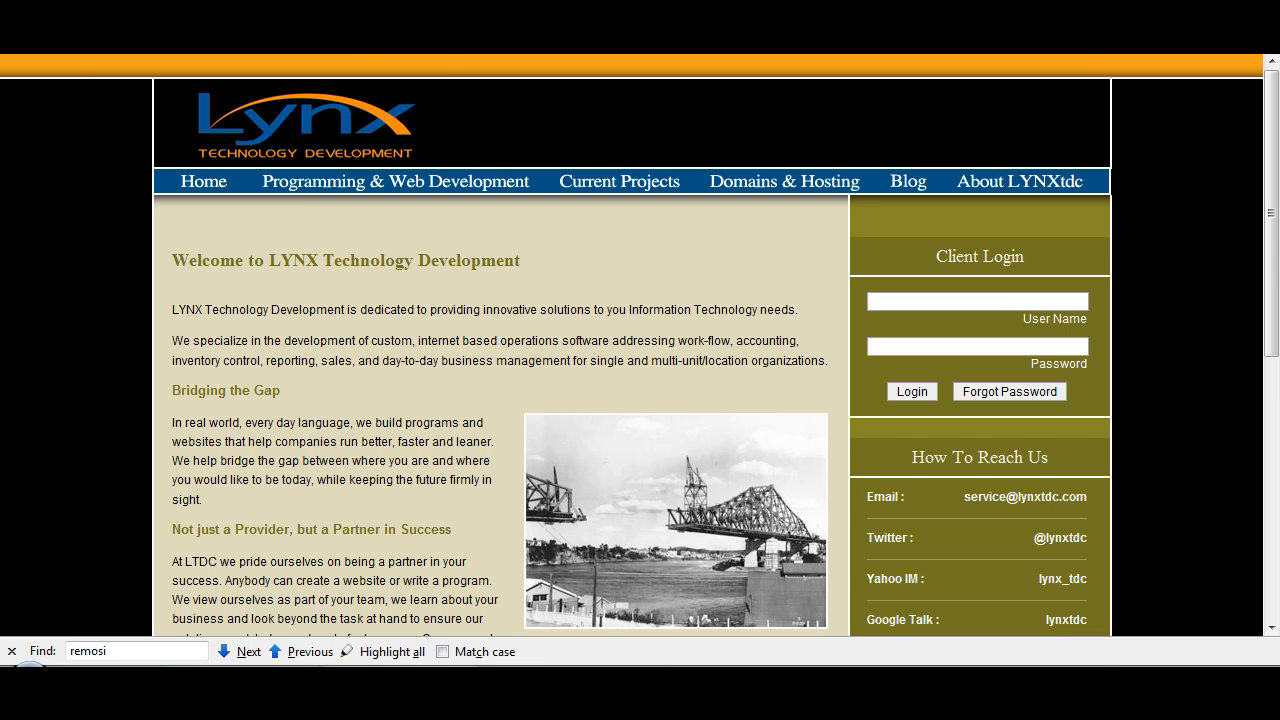
Step: Switch to the Joomla administrator, log out, and log back in with the prefilled username and password
click(444, 58)
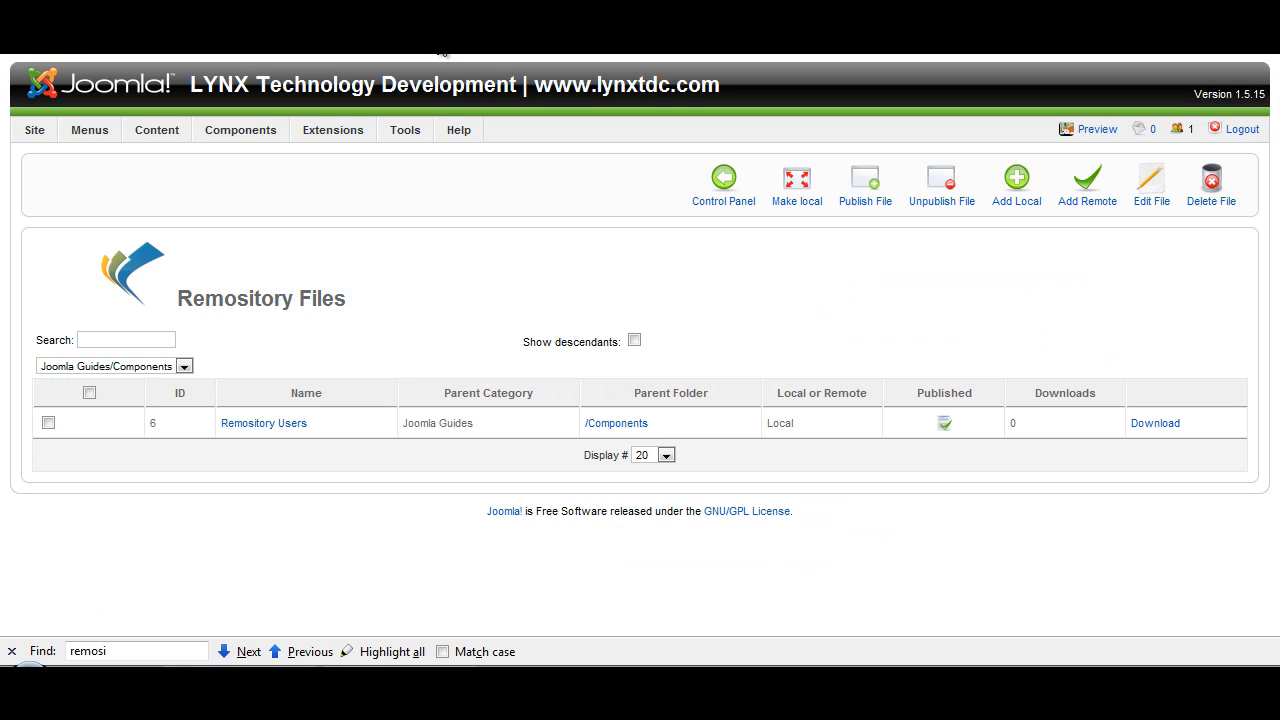
click(1242, 130)
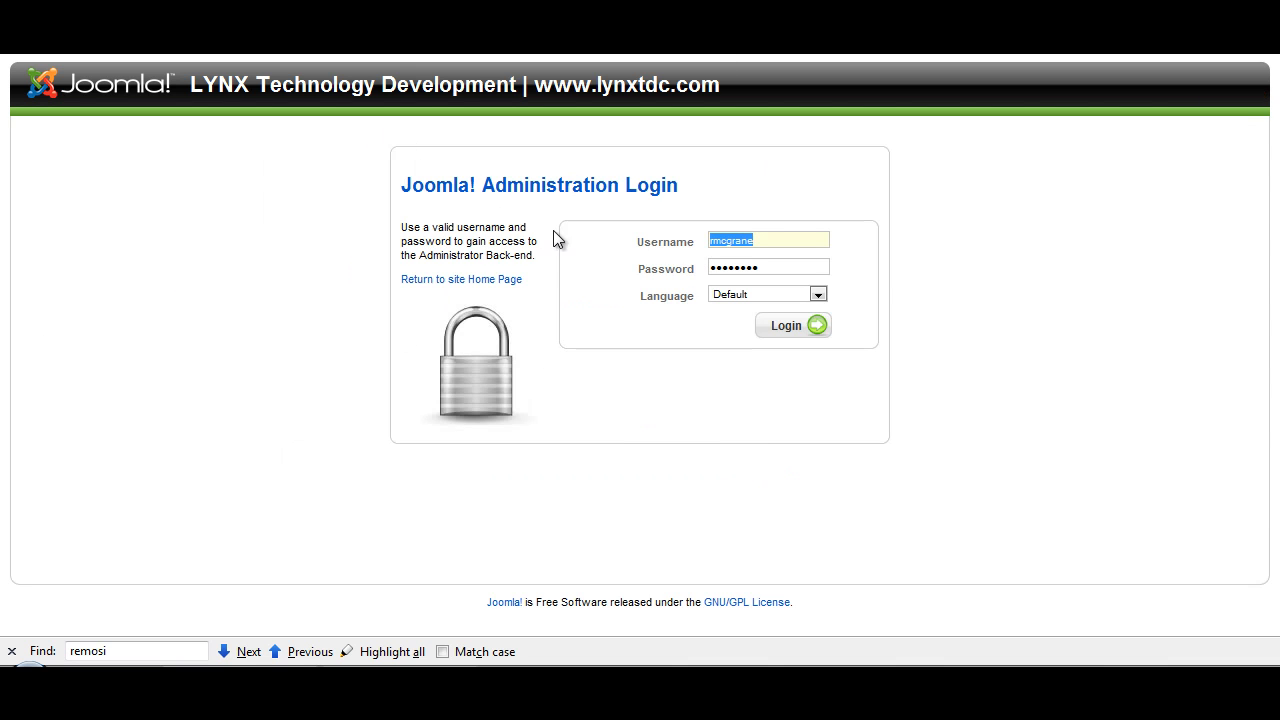
click(740, 241)
click(743, 268)
click(785, 336)
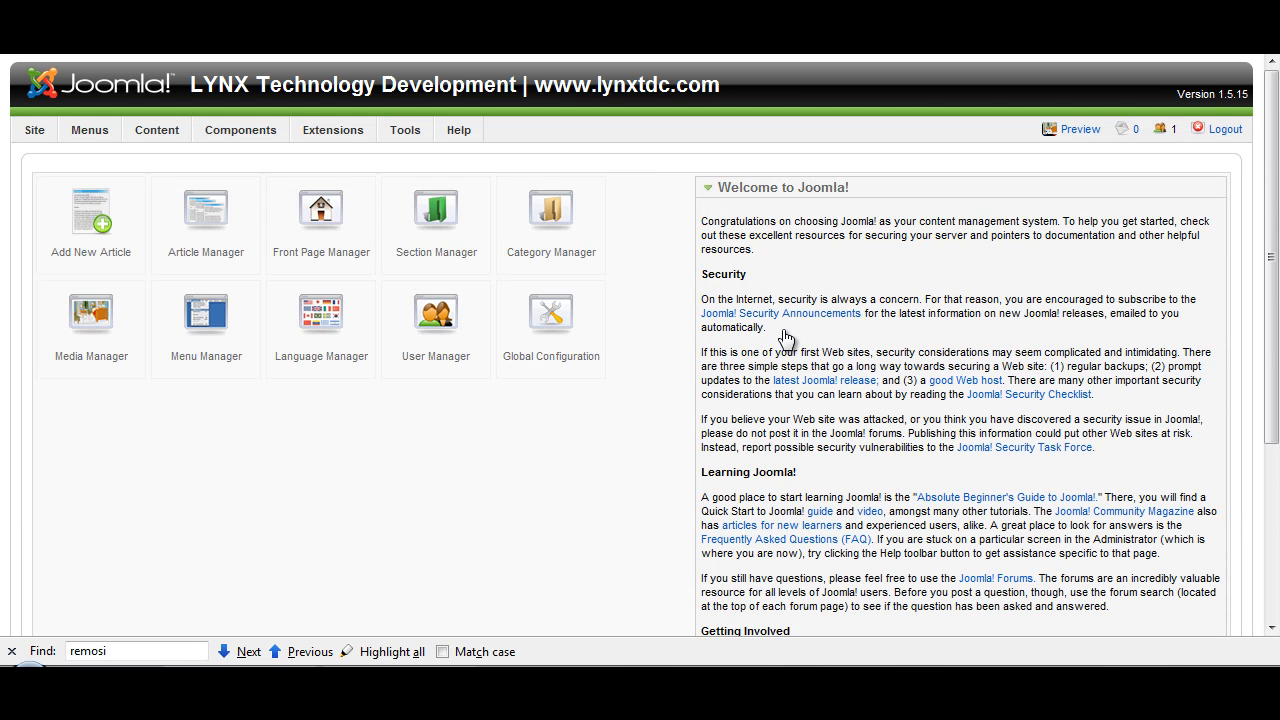
Step: Open the group manager of the Remository component
mouse_move(229, 137)
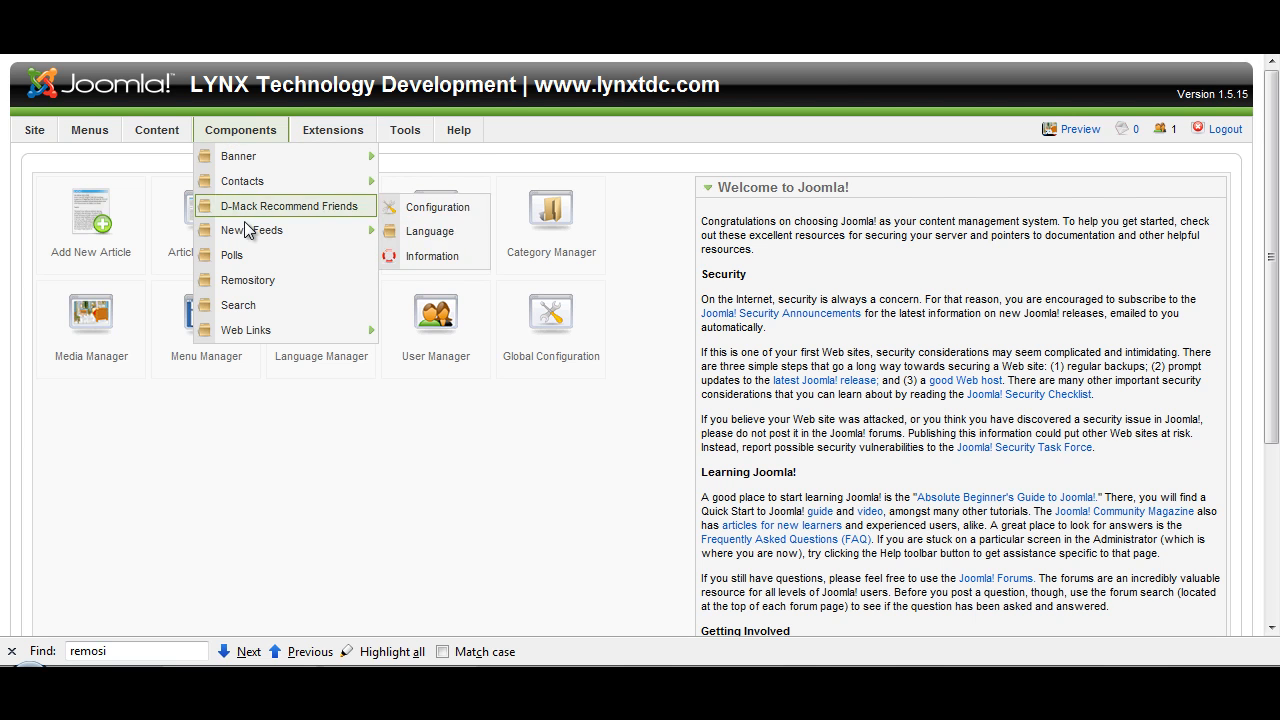
click(245, 288)
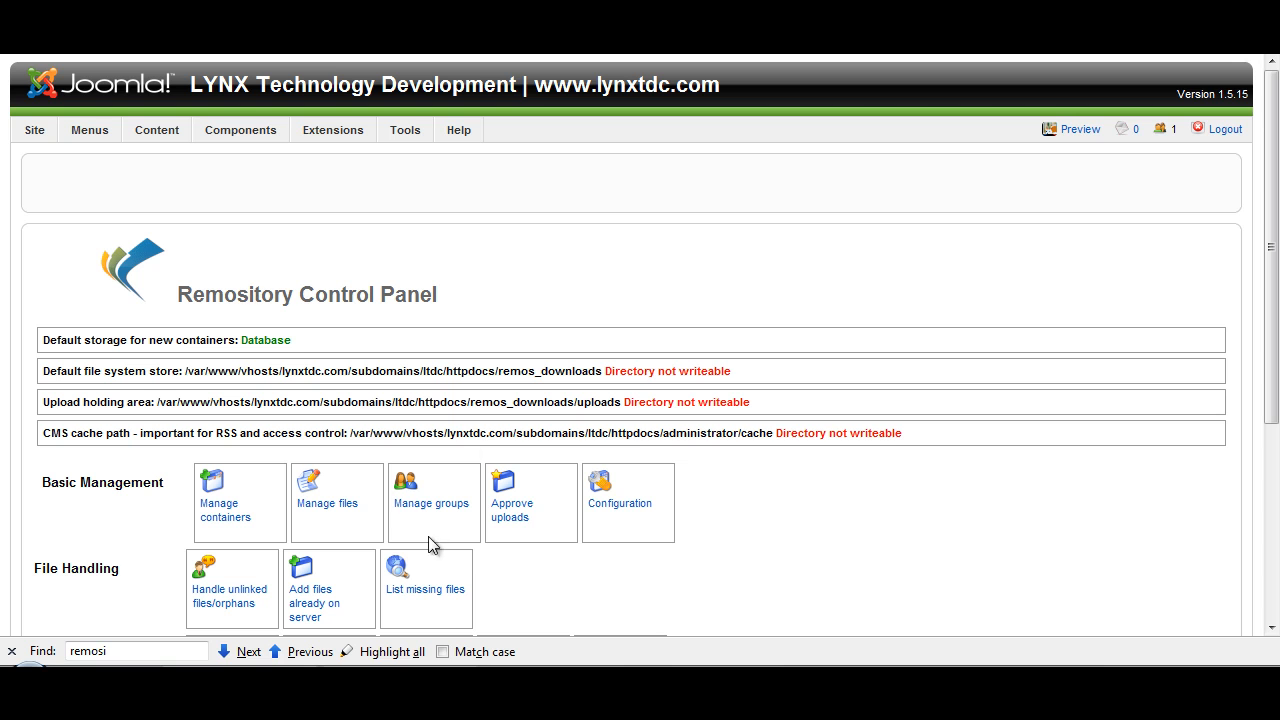
click(429, 506)
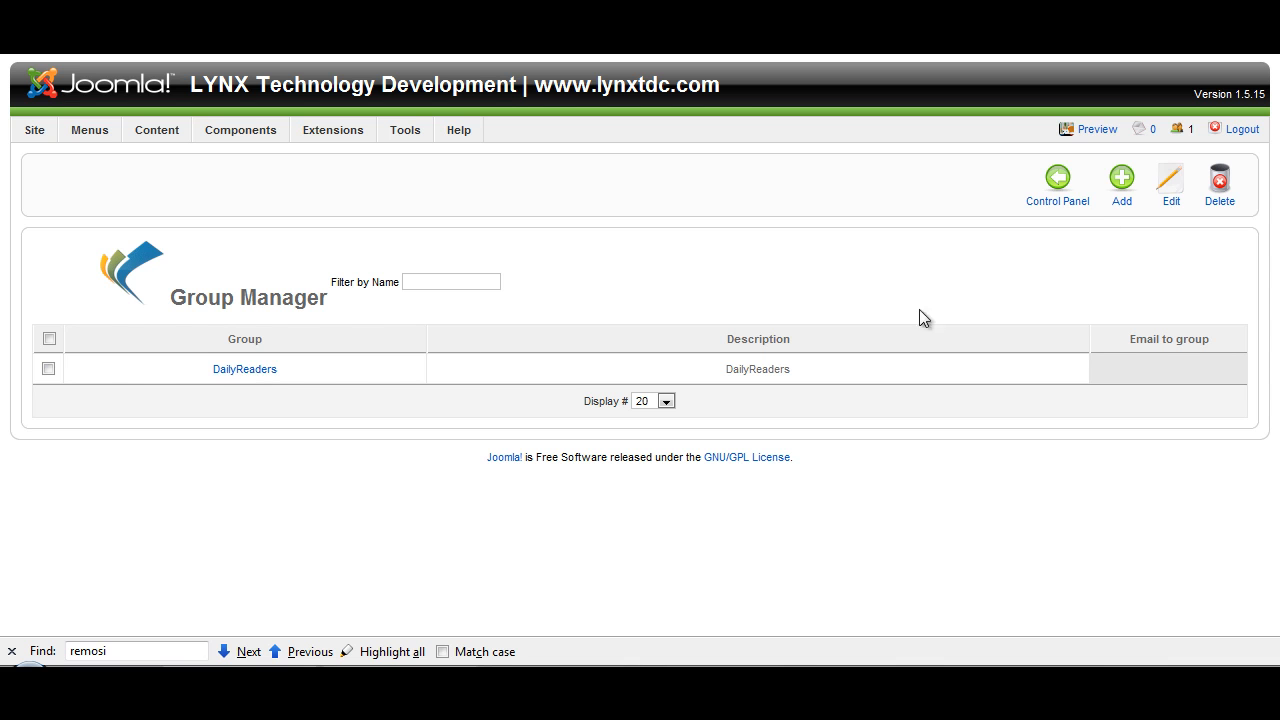
Step: Create a group named SuperAdmins with both listed users as members and save it
click(1118, 192)
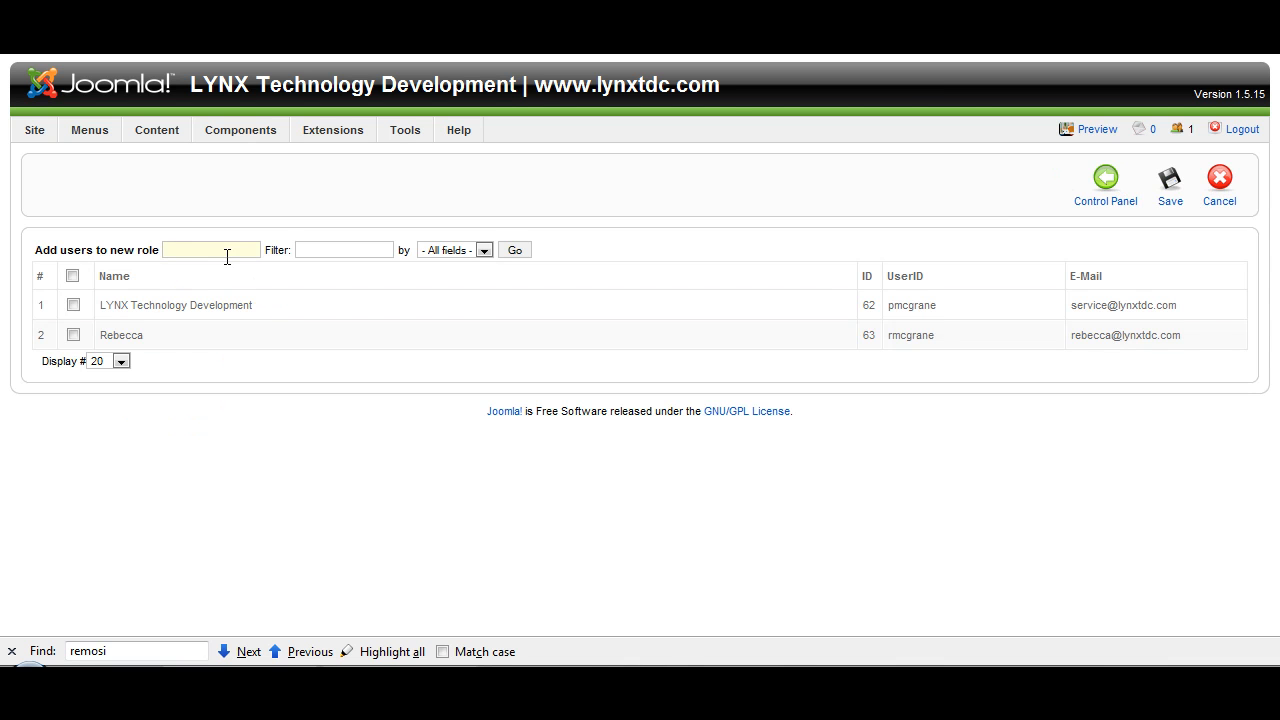
text(Super)
key(Down)
key(Return)
click(74, 305)
click(74, 335)
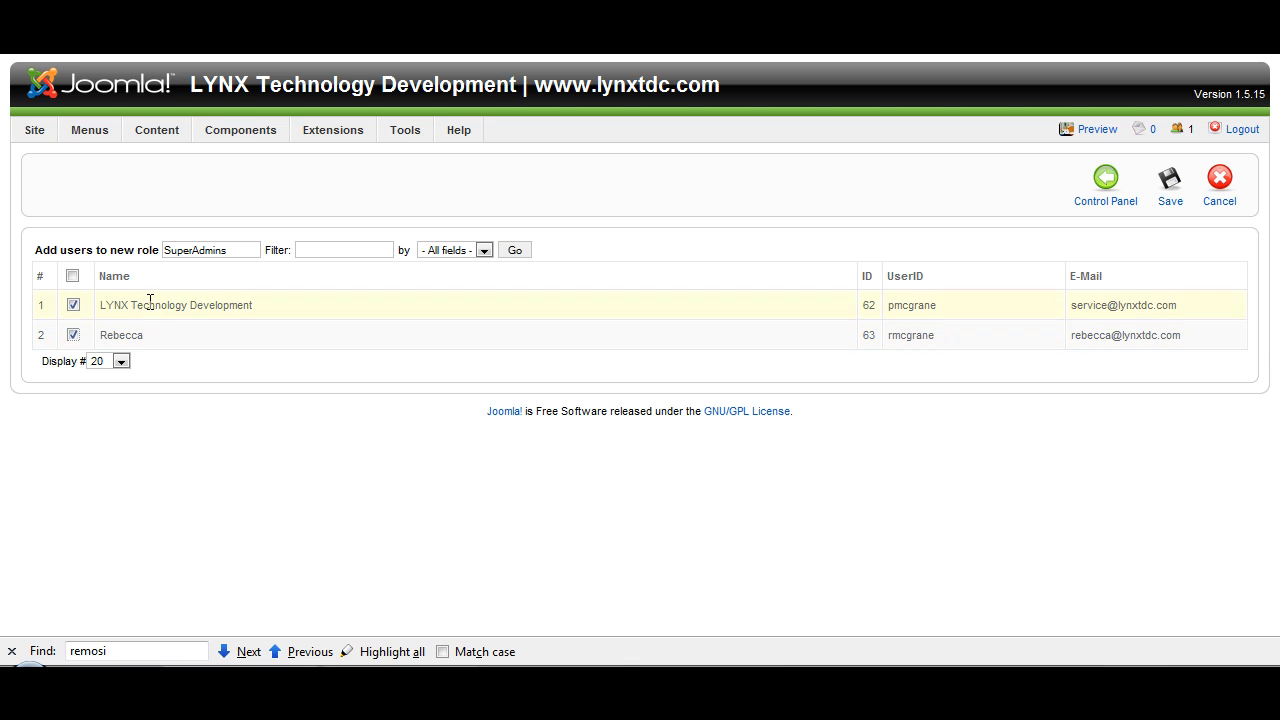
click(1183, 205)
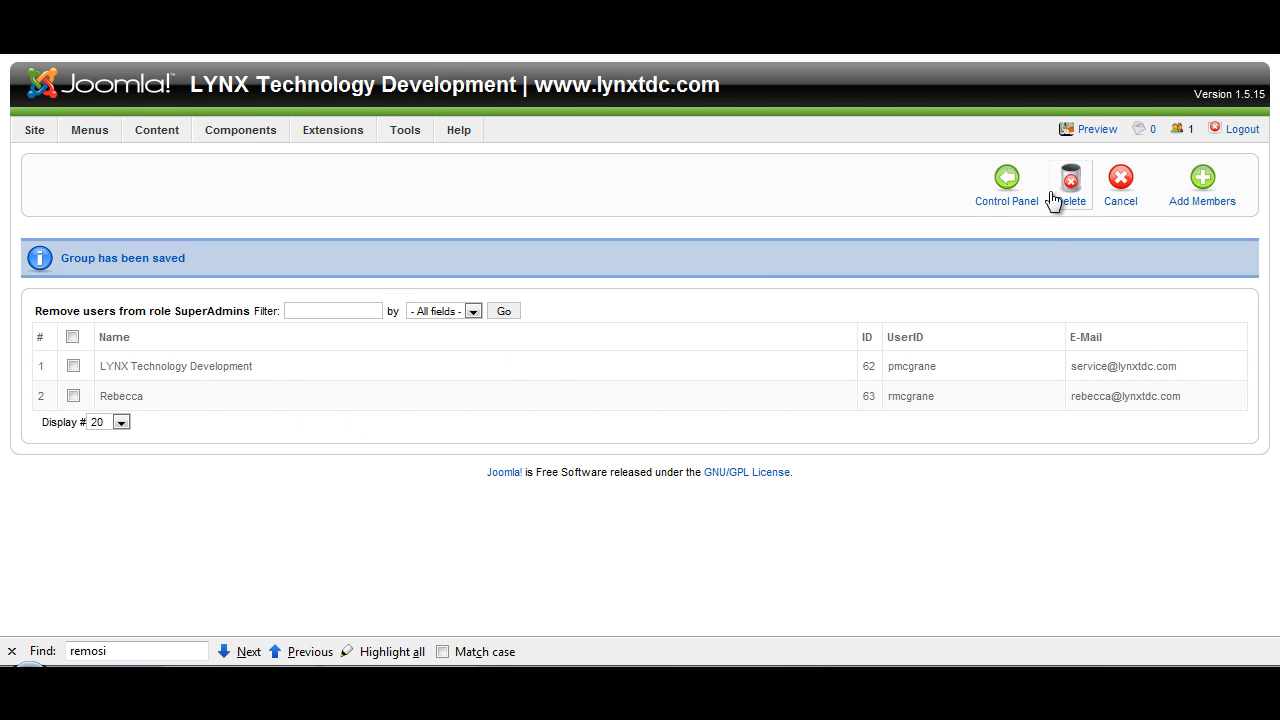
Step: Go to the Remository container list and show the descendant containers
click(996, 196)
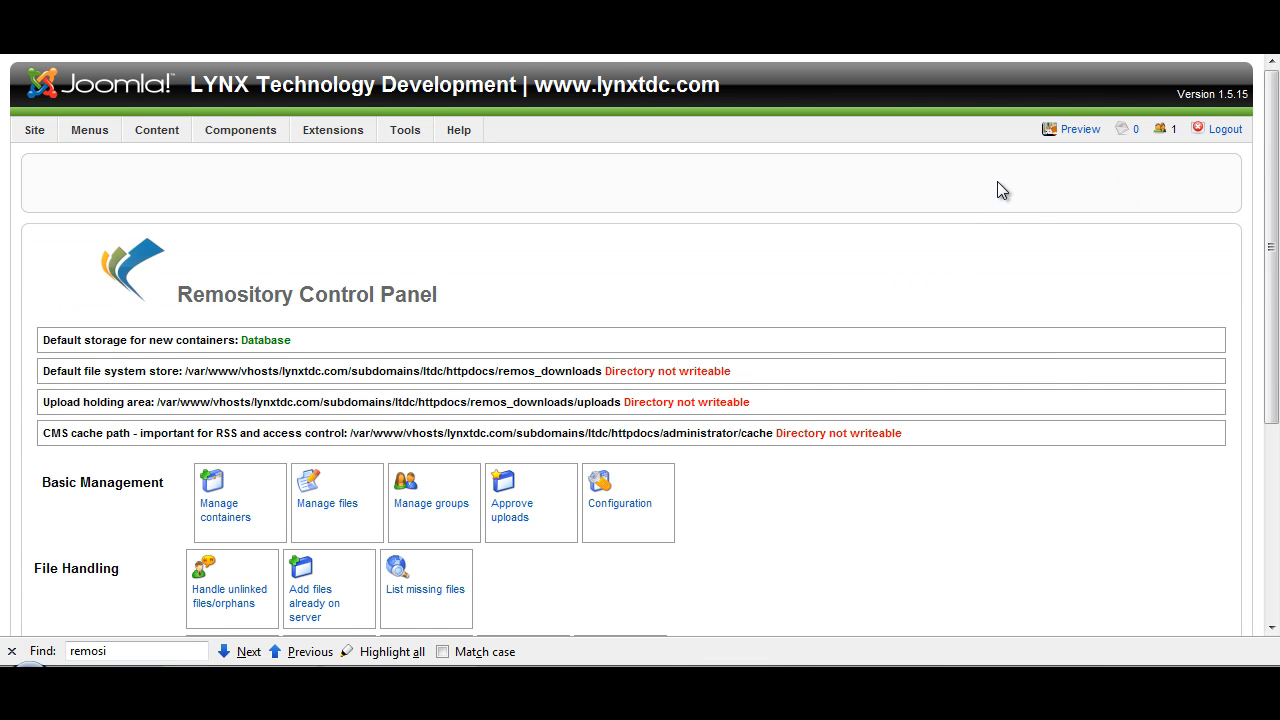
scroll(997, 181, down, 1)
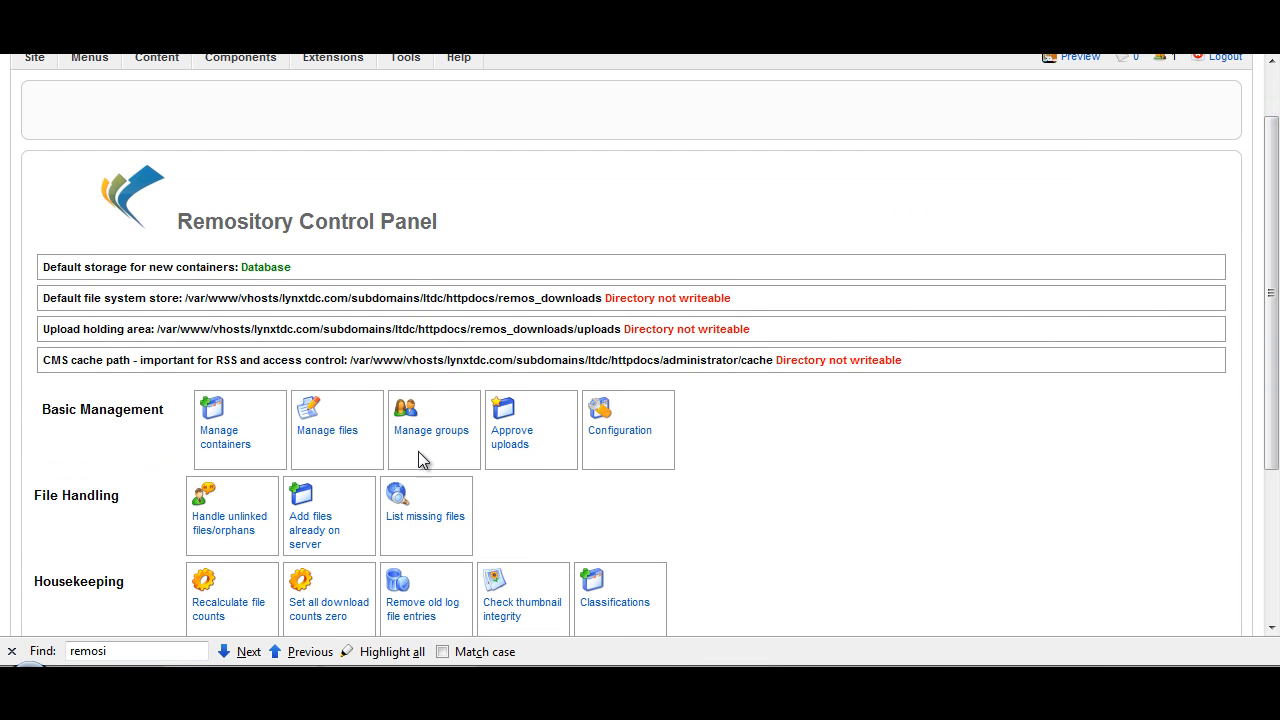
click(205, 443)
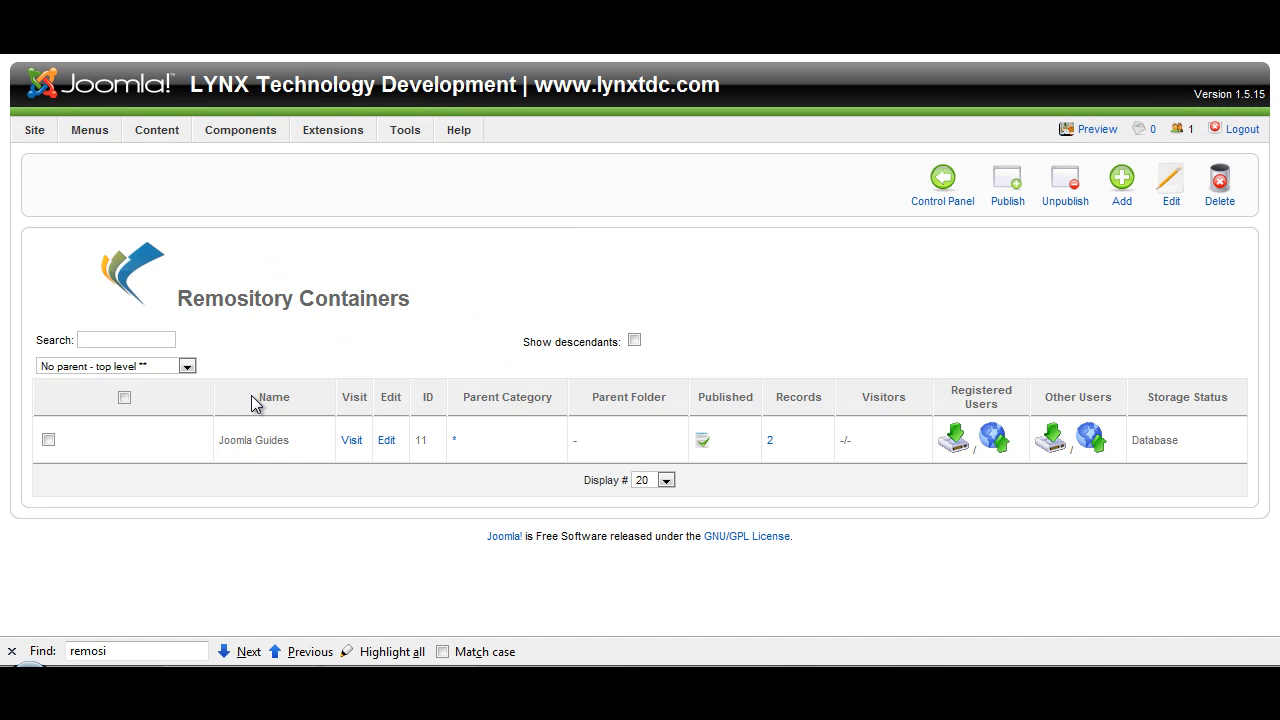
click(634, 341)
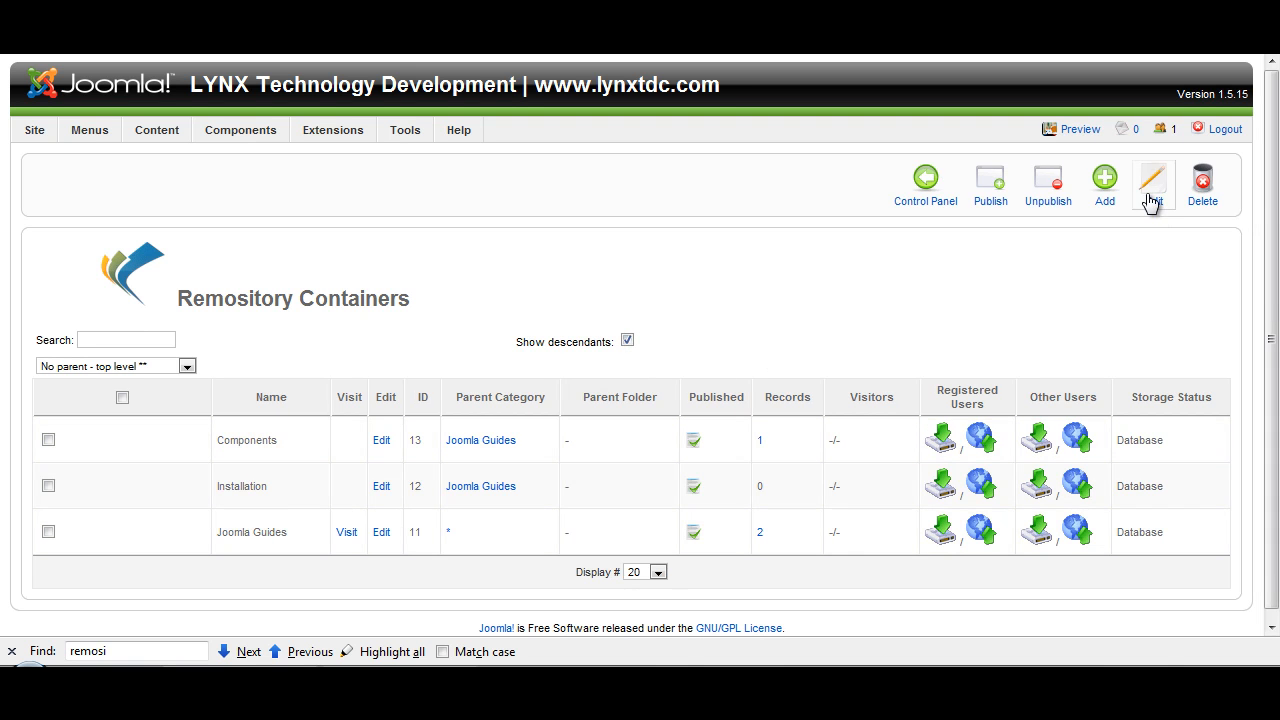
Step: Add a published container named Plugins under /Joomla Guides and save it
click(1108, 204)
click(189, 424)
text(Plugins)
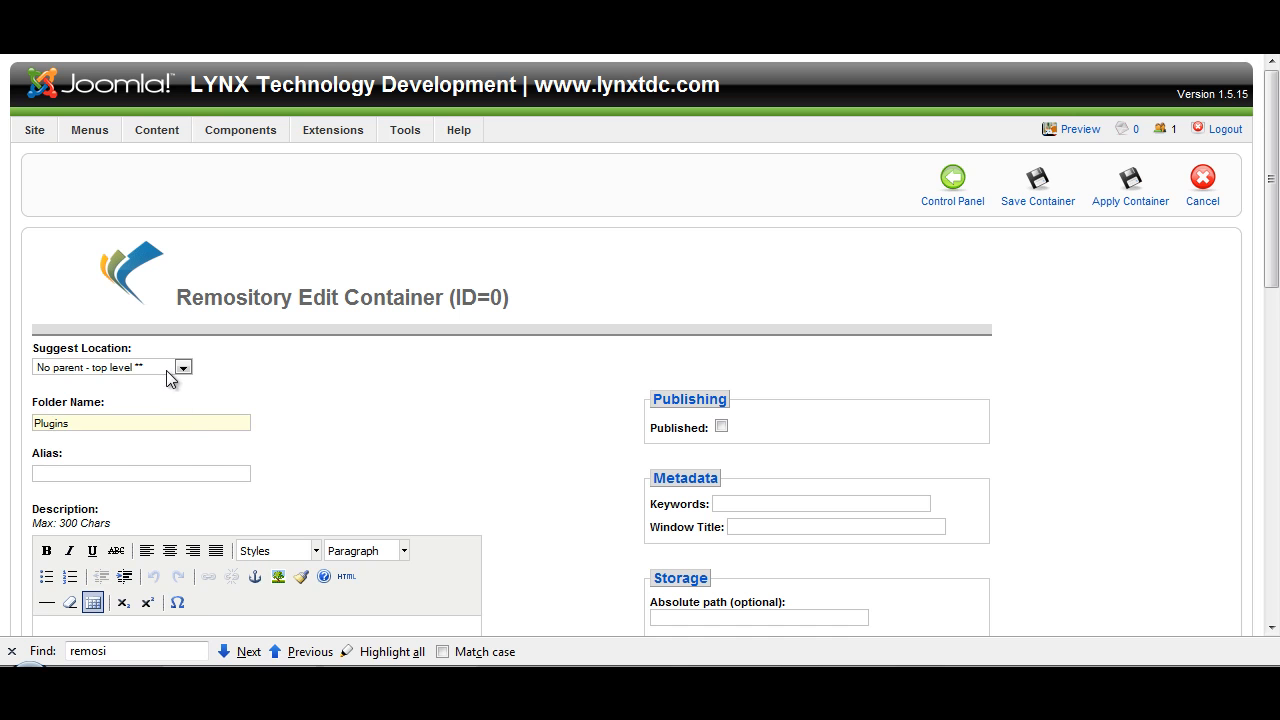
click(162, 367)
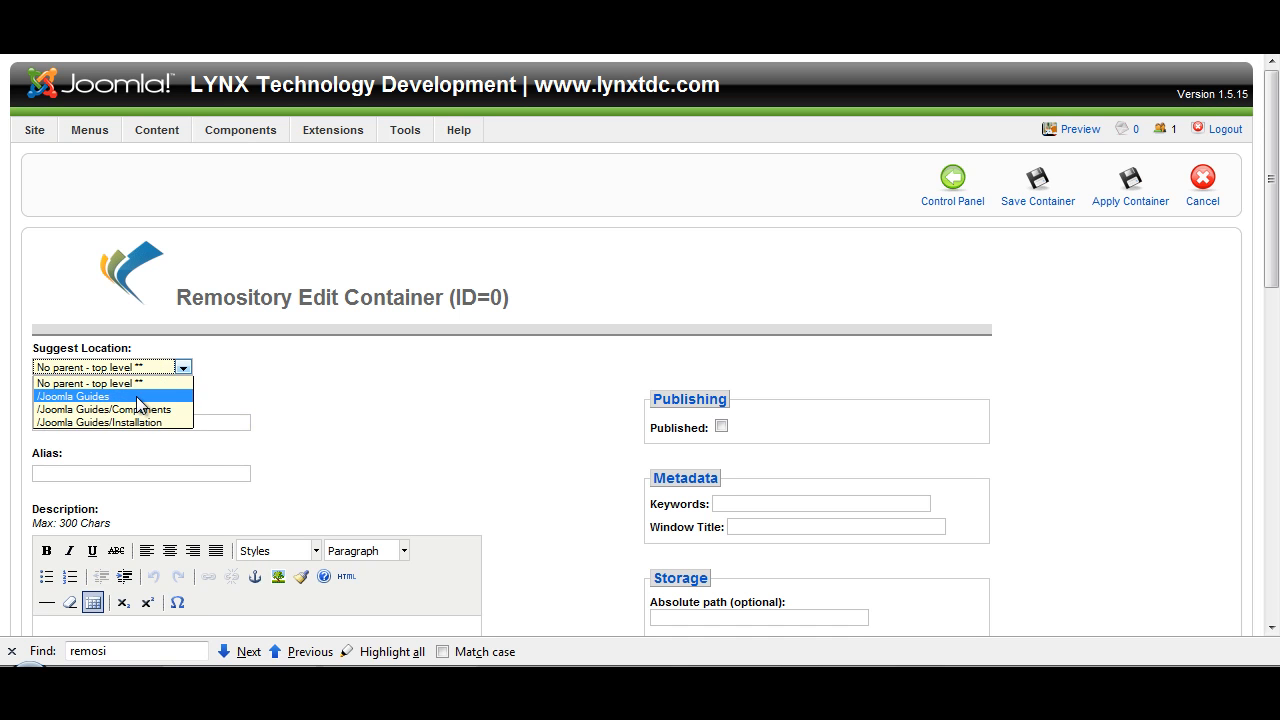
click(137, 397)
click(721, 426)
click(1276, 334)
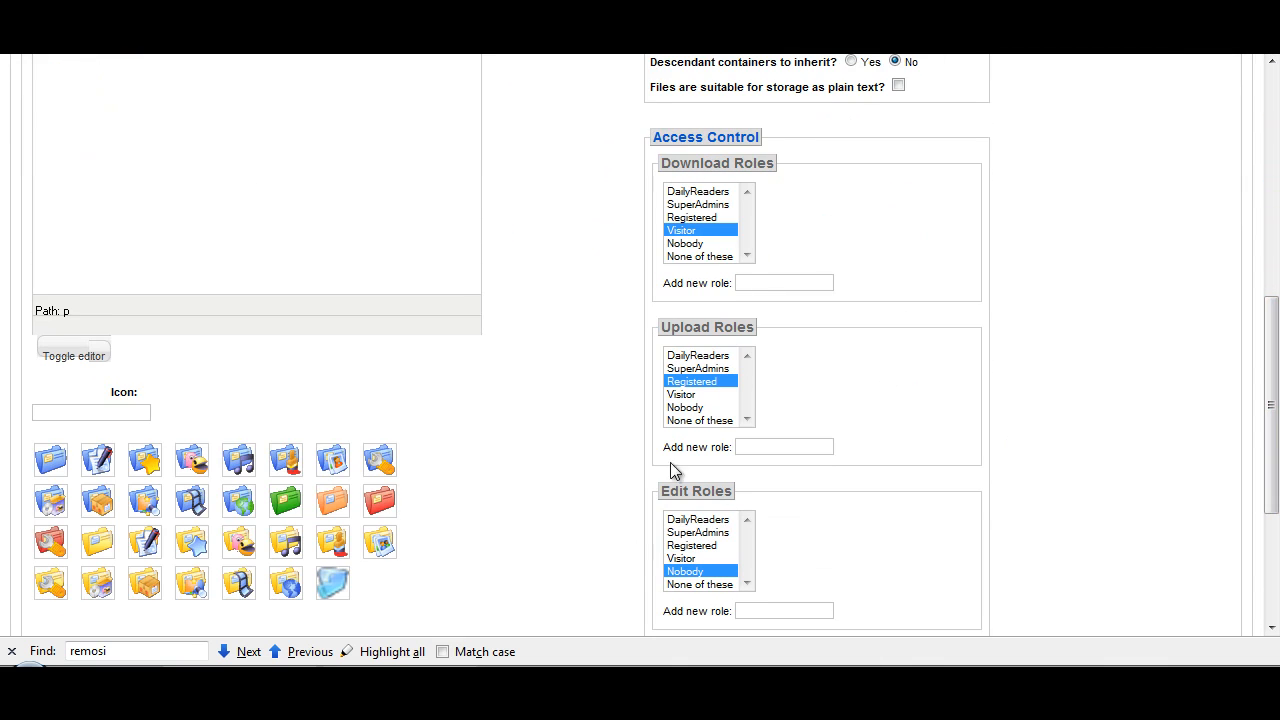
drag(1276, 474, 1260, 281)
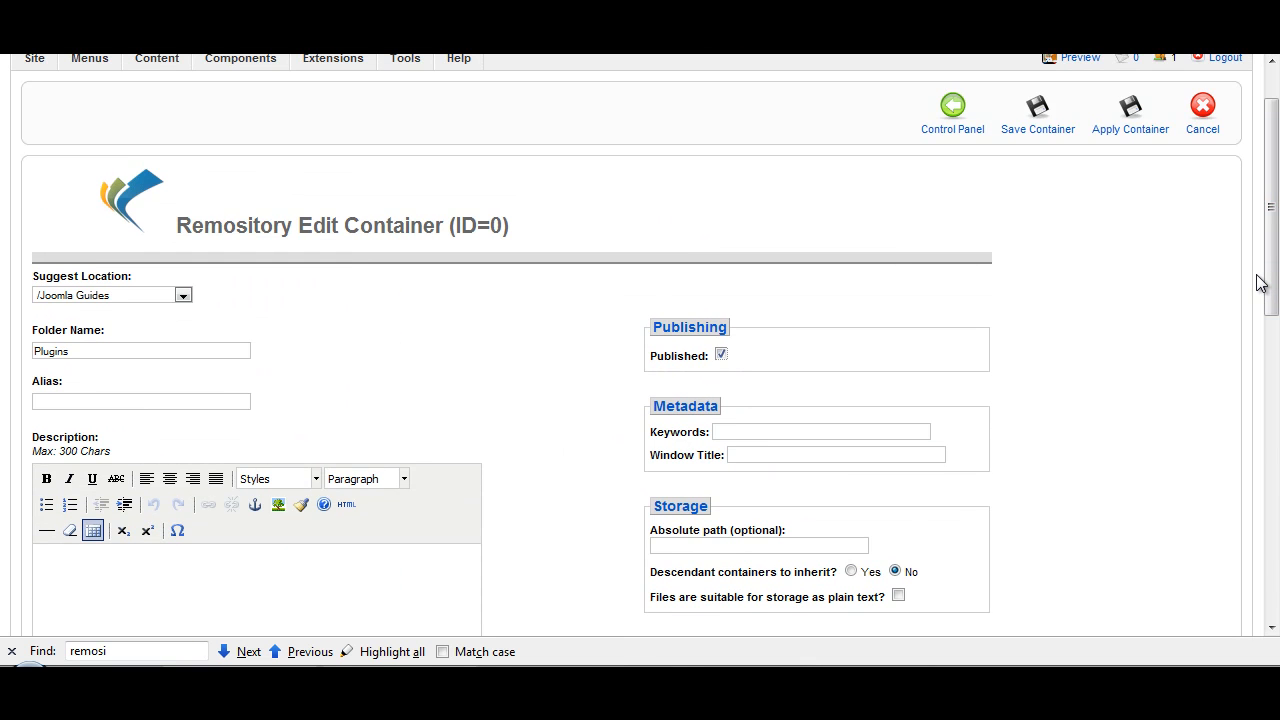
click(1070, 133)
scroll(1070, 135, up, 2)
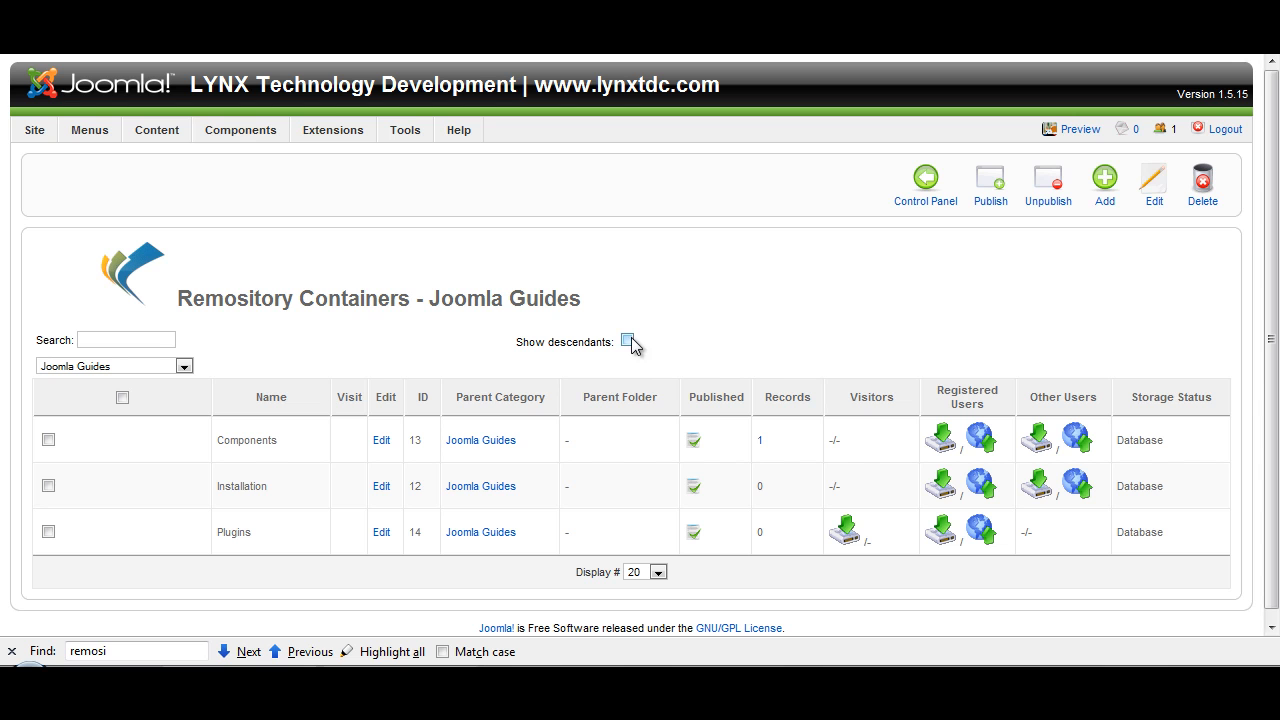
Step: Open the top-level Joomla Guides container for editing and set its download roles to DailyReaders, SuperAdmins, Registered and Visitor
click(170, 366)
click(176, 381)
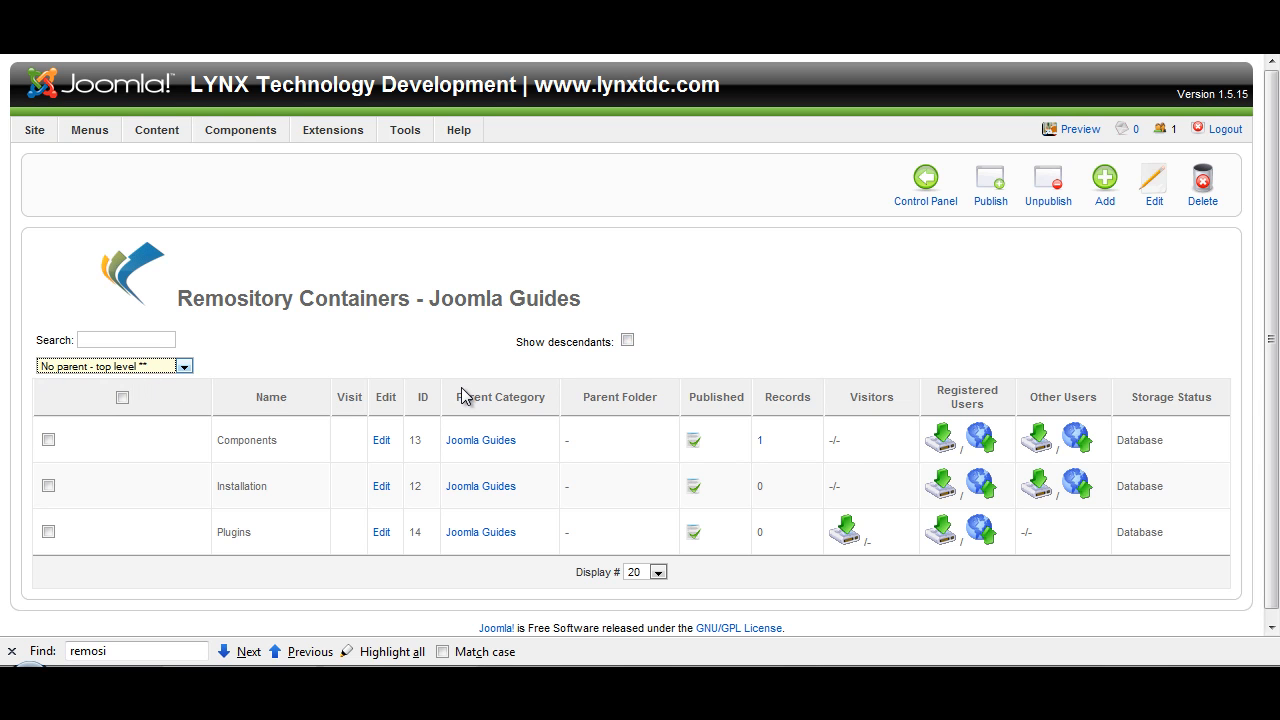
click(387, 444)
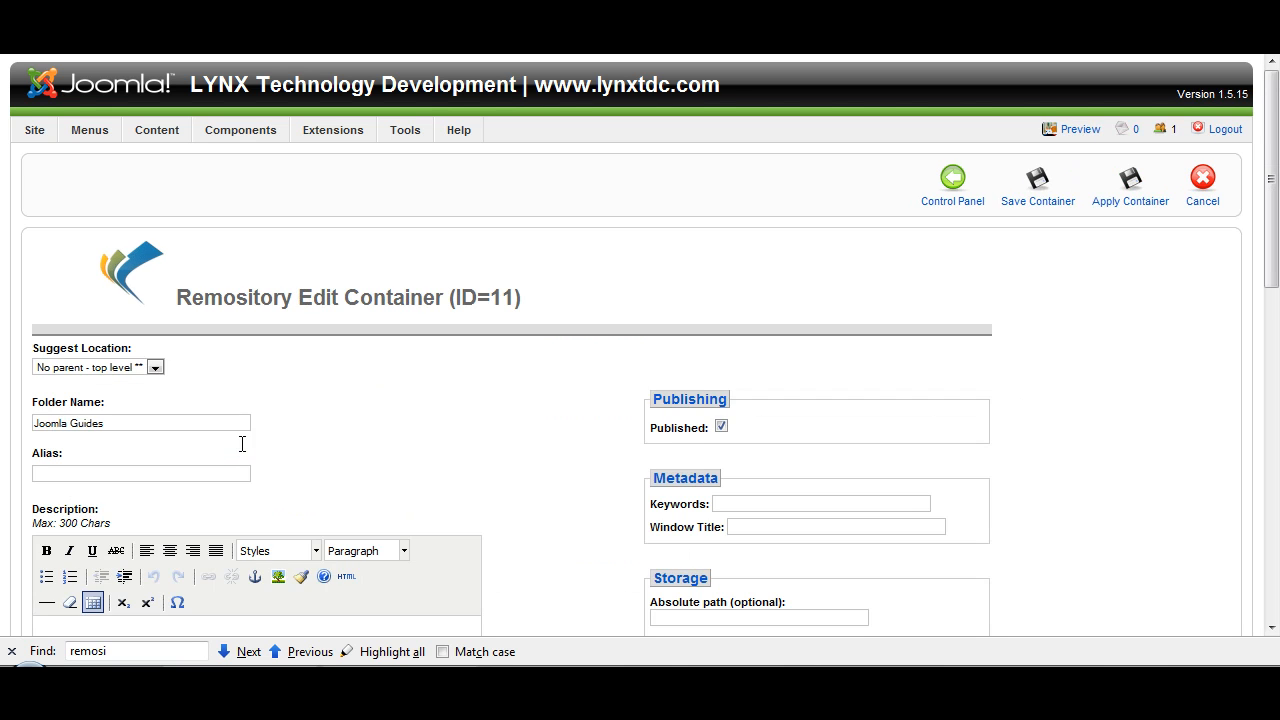
drag(1272, 251, 1276, 466)
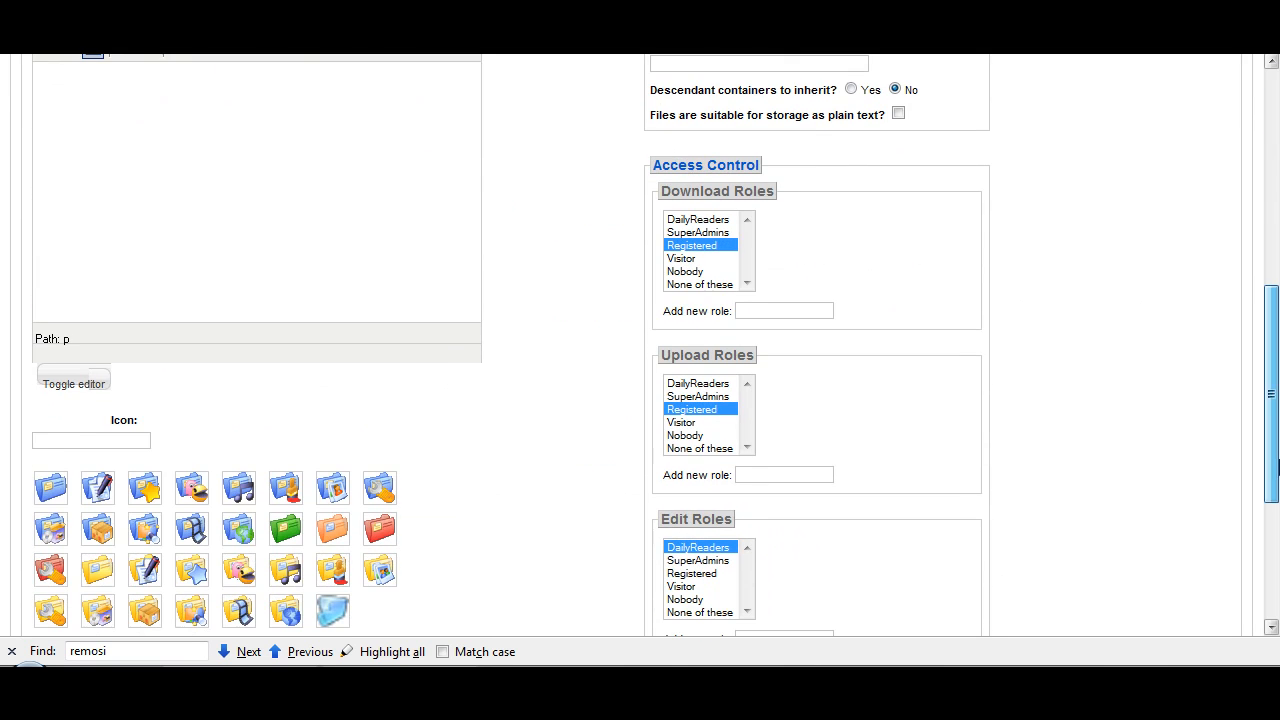
drag(706, 262, 710, 220)
Step: Set the upload roles of the Joomla Guides container to DailyReaders and SuperAdmins
drag(1274, 312, 1274, 386)
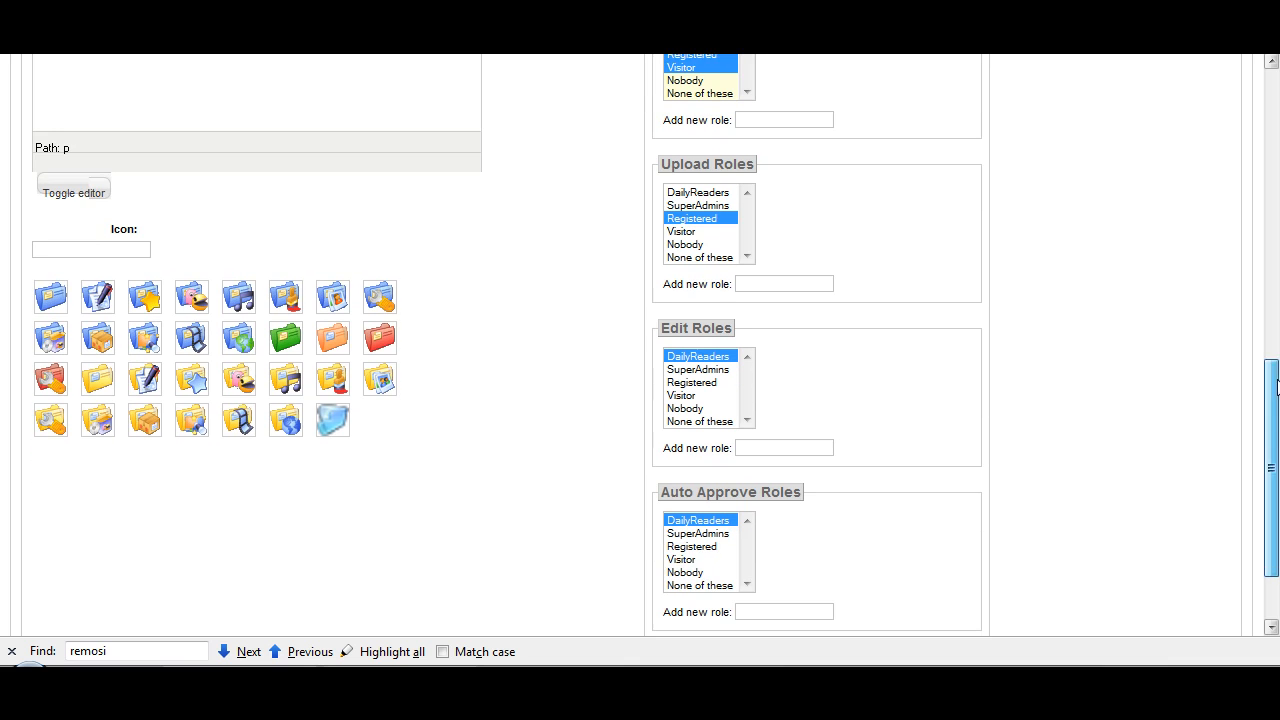
click(694, 208)
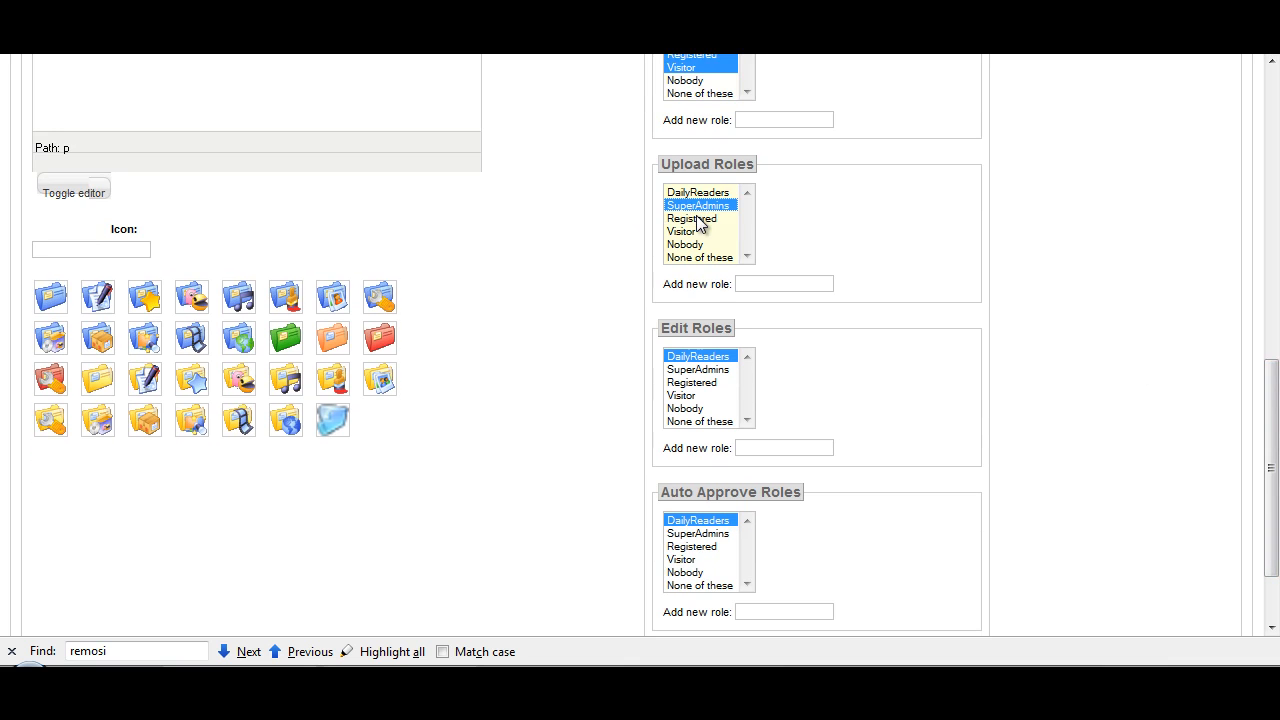
ctrl+click(698, 192)
Step: Add SuperAdmins to the container's edit roles and make SuperAdmins its only auto approve role
drag(1274, 372, 1276, 418)
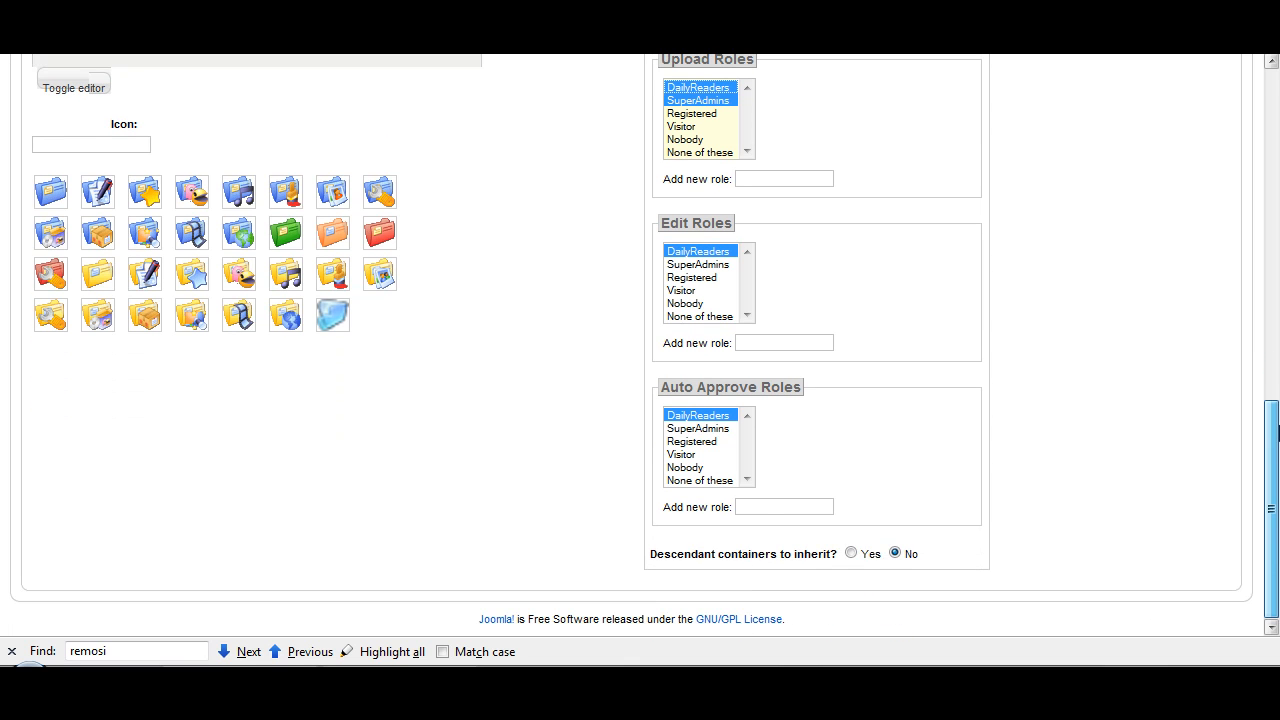
ctrl+click(697, 265)
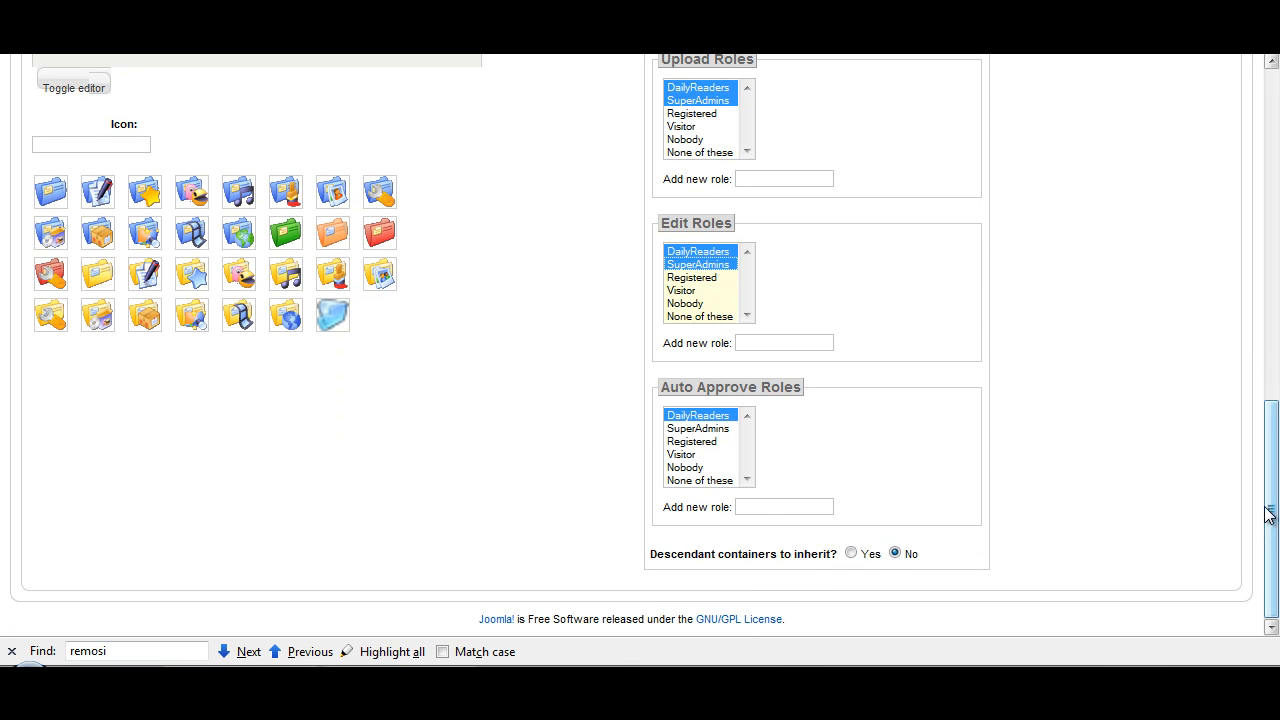
click(722, 429)
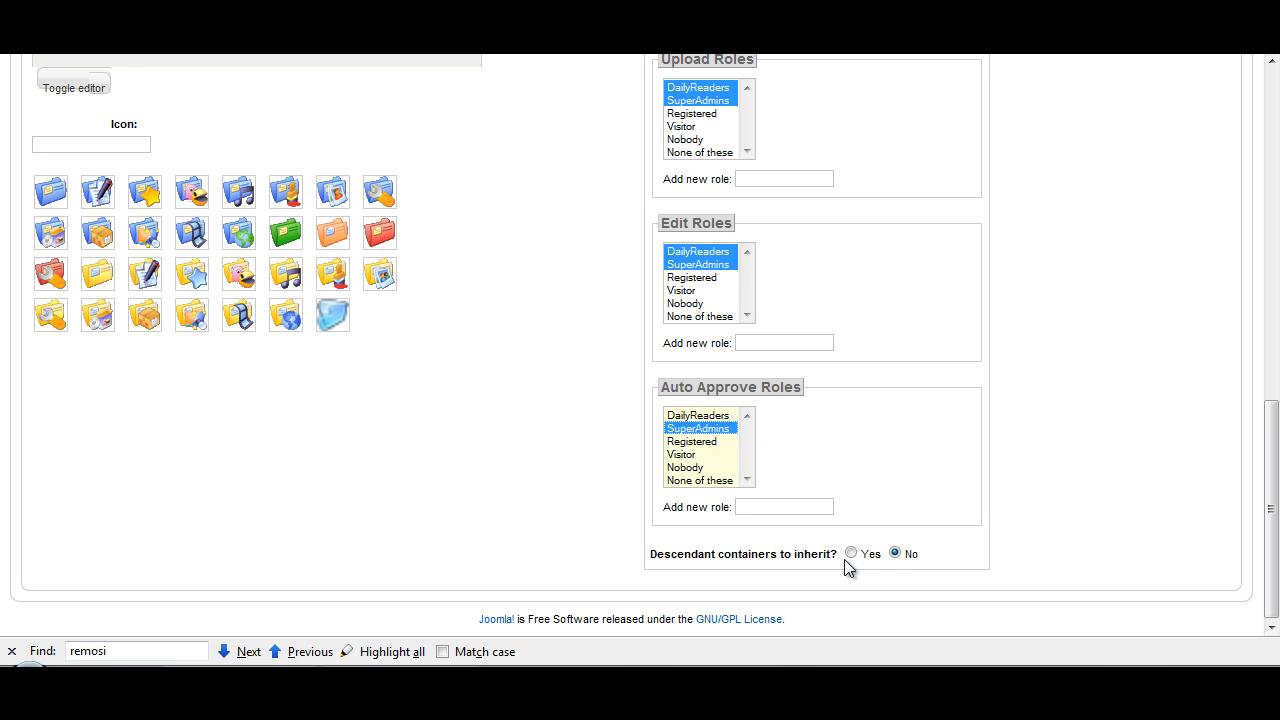
Step: Make descendant containers inherit the access control settings and save the Joomla Guides container
drag(664, 559, 842, 559)
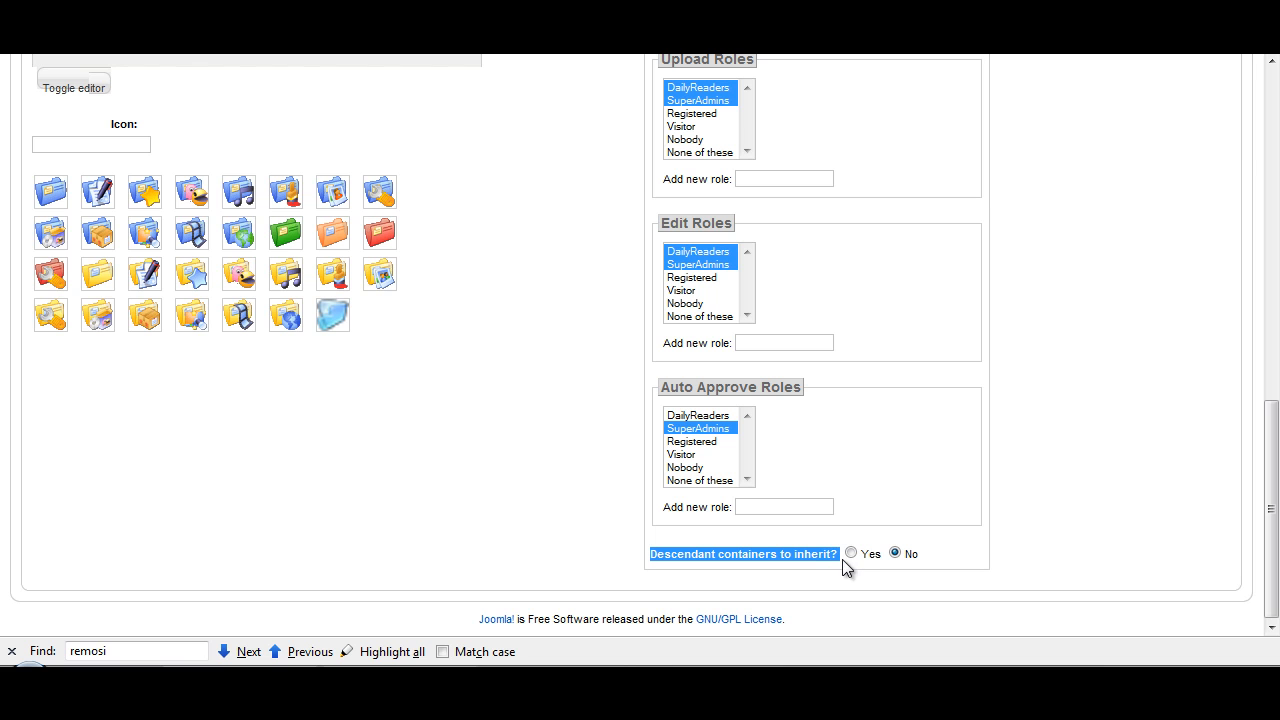
click(850, 553)
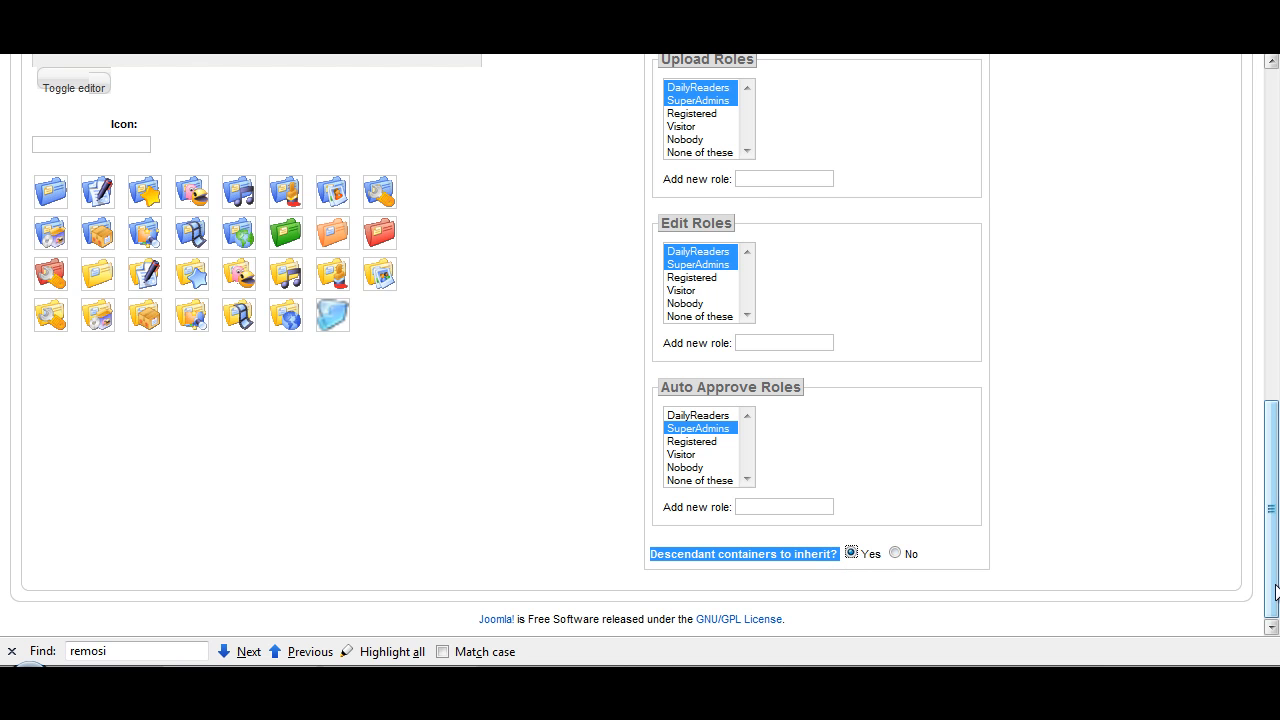
drag(1276, 592, 1270, 228)
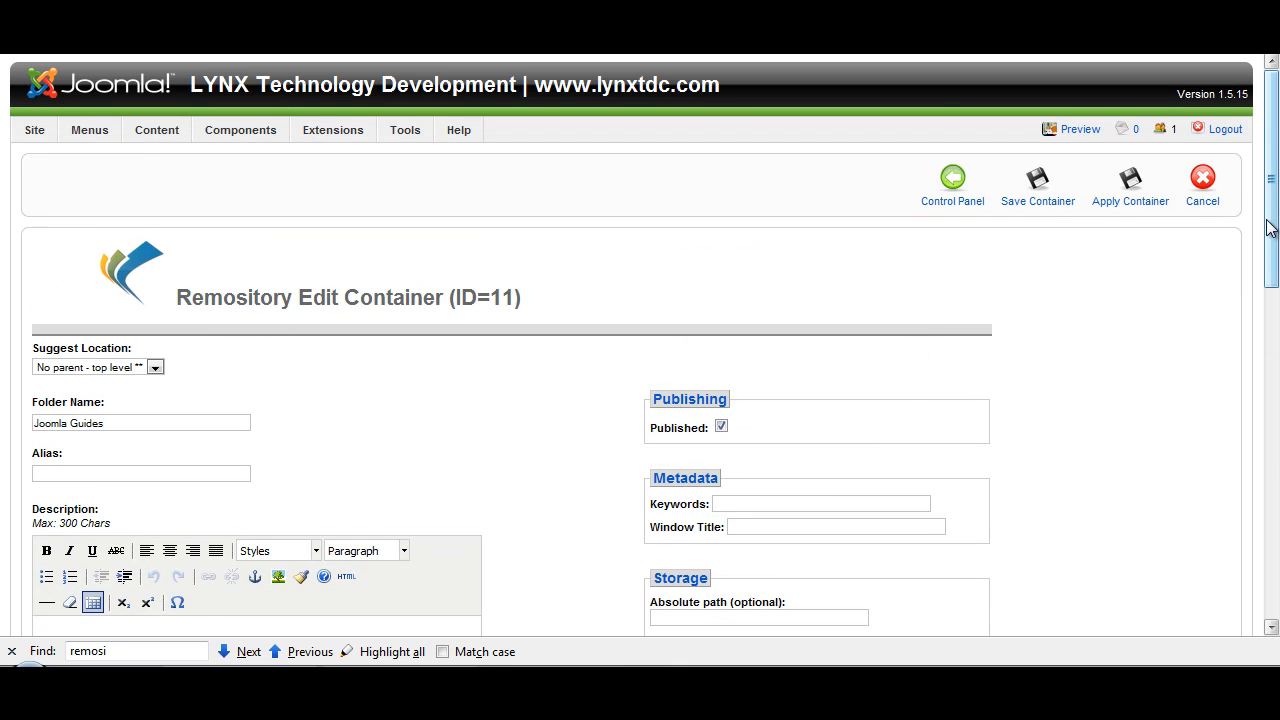
click(1045, 210)
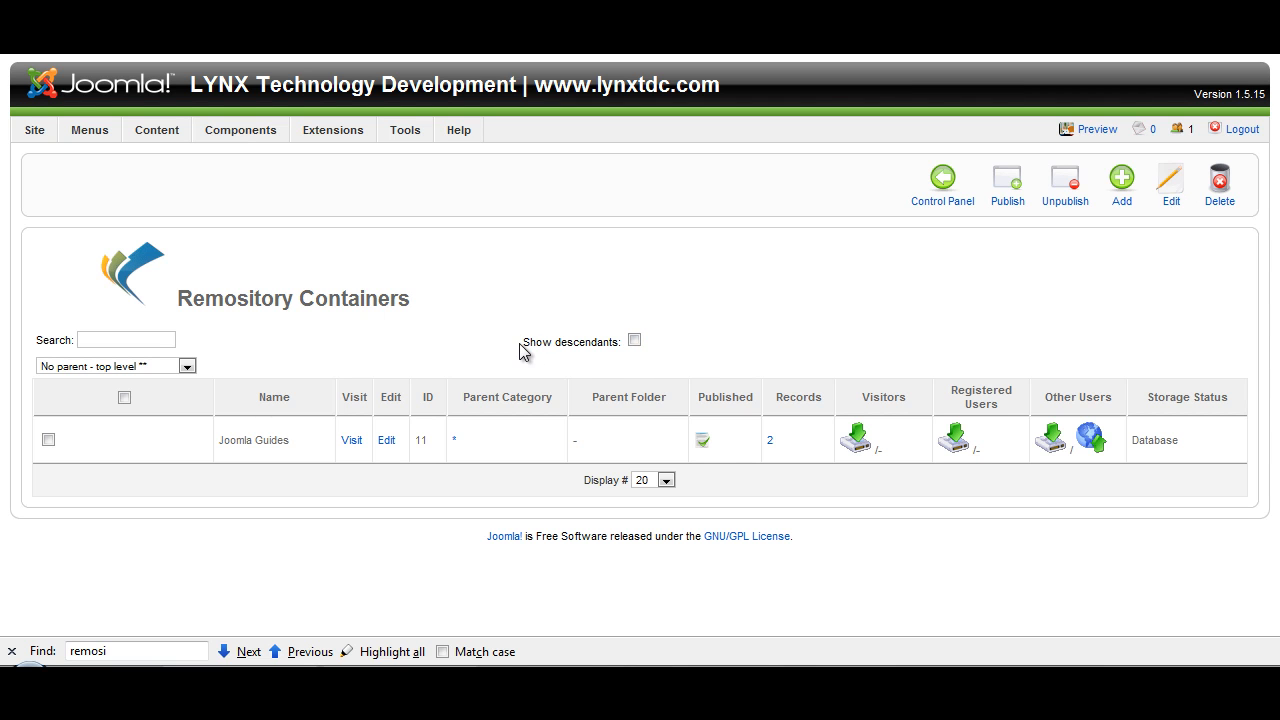
Step: Show the descendant containers to check their permissions, and review the Joomla Guides access roles without saving changes
drag(523, 342, 631, 354)
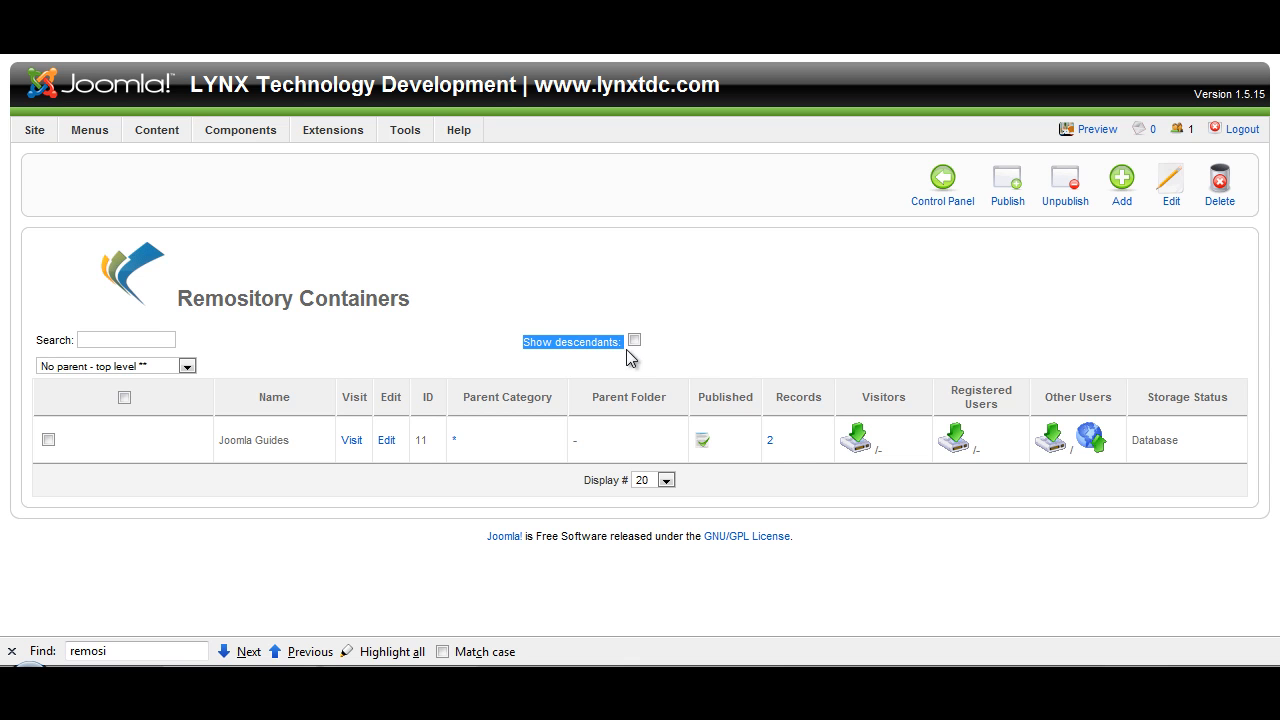
click(633, 342)
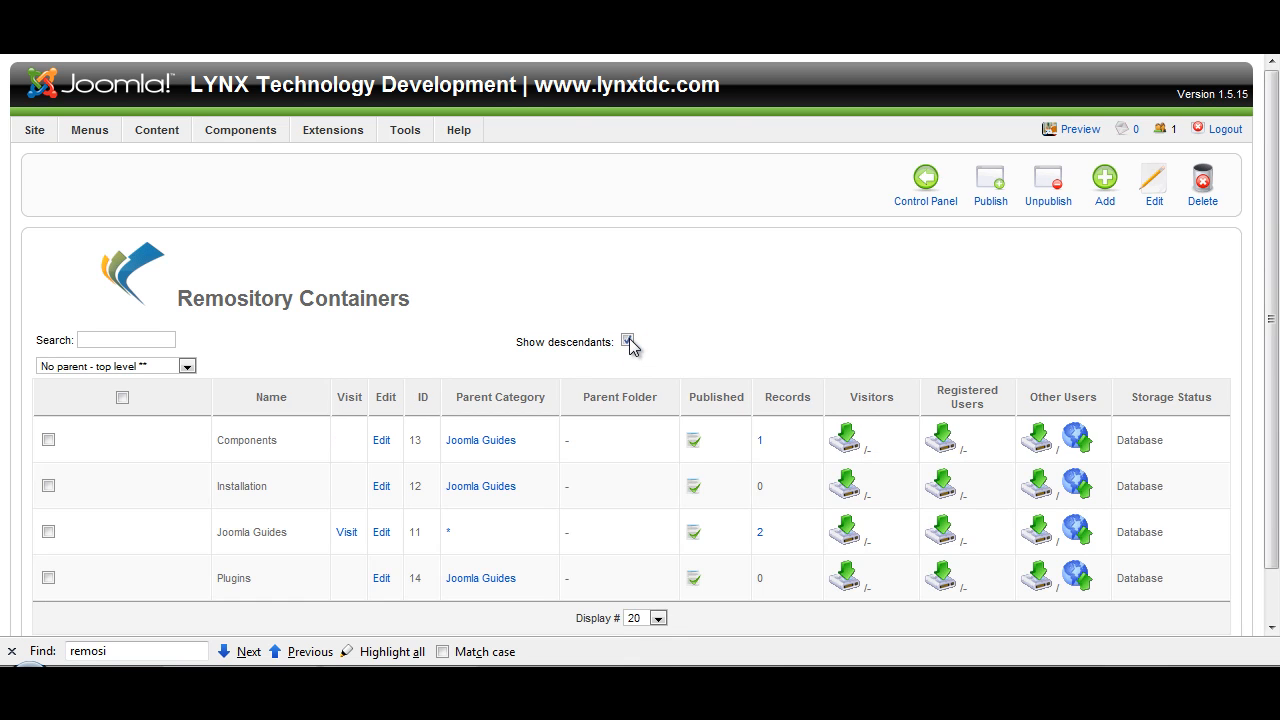
click(383, 540)
drag(1276, 243, 1197, 557)
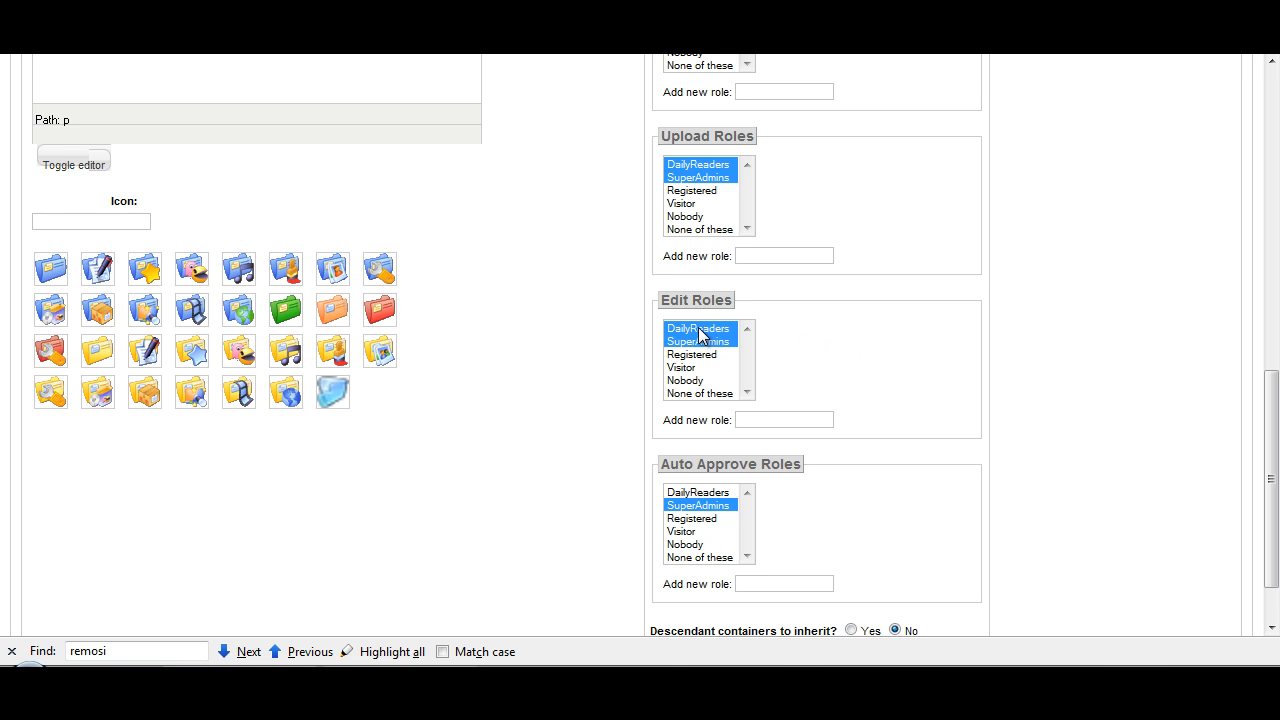
drag(1270, 385, 1266, 82)
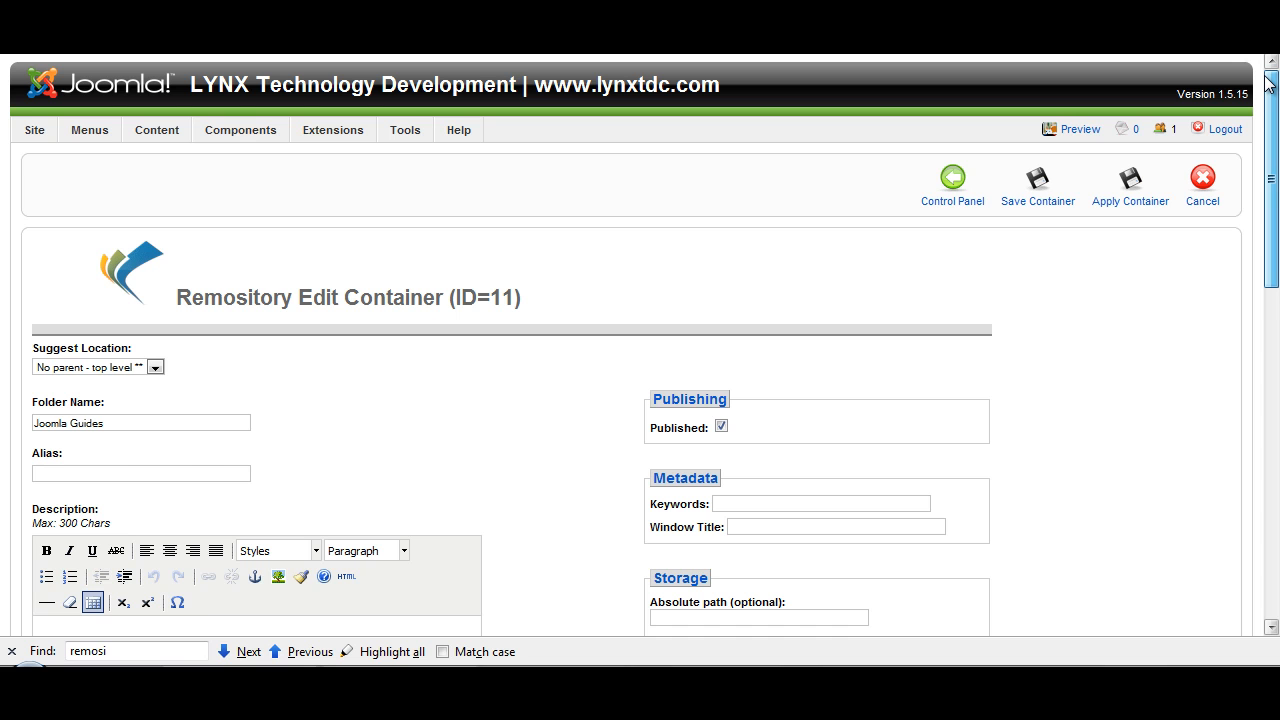
click(1200, 190)
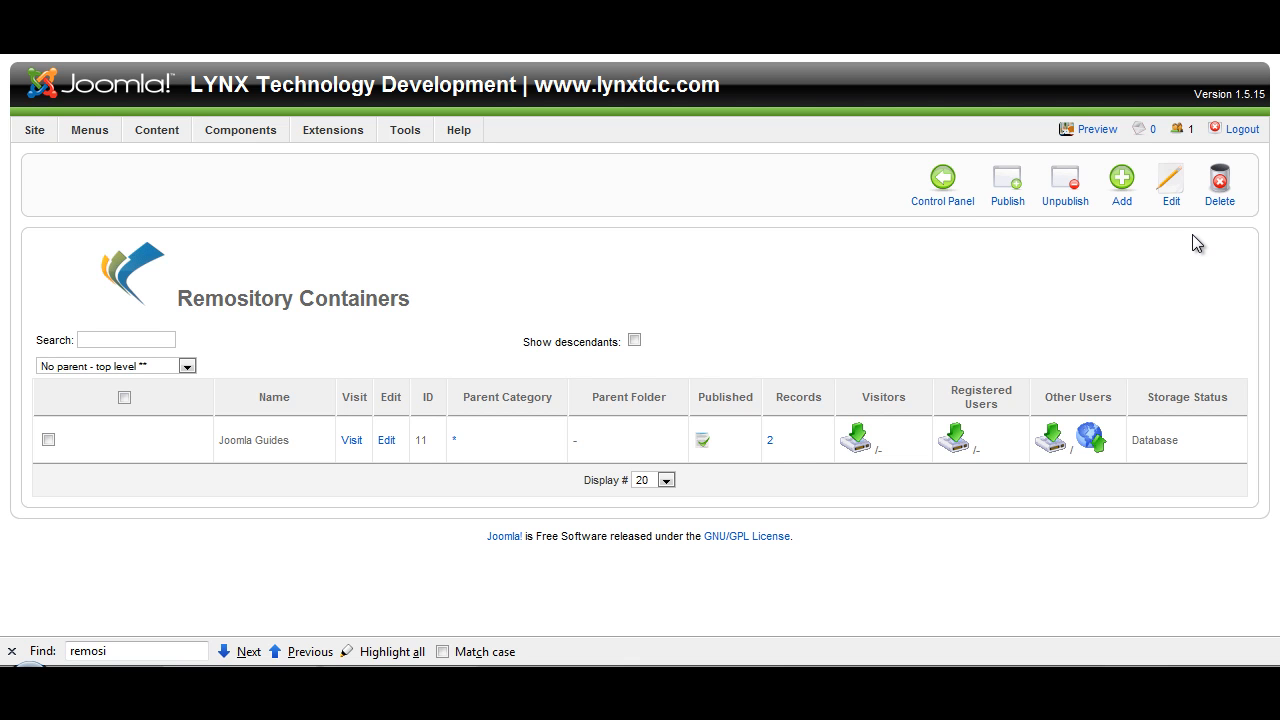
Step: Start a new local file in the file manager, mark it as published and set its location to Joomla Guides/Plugins
click(935, 188)
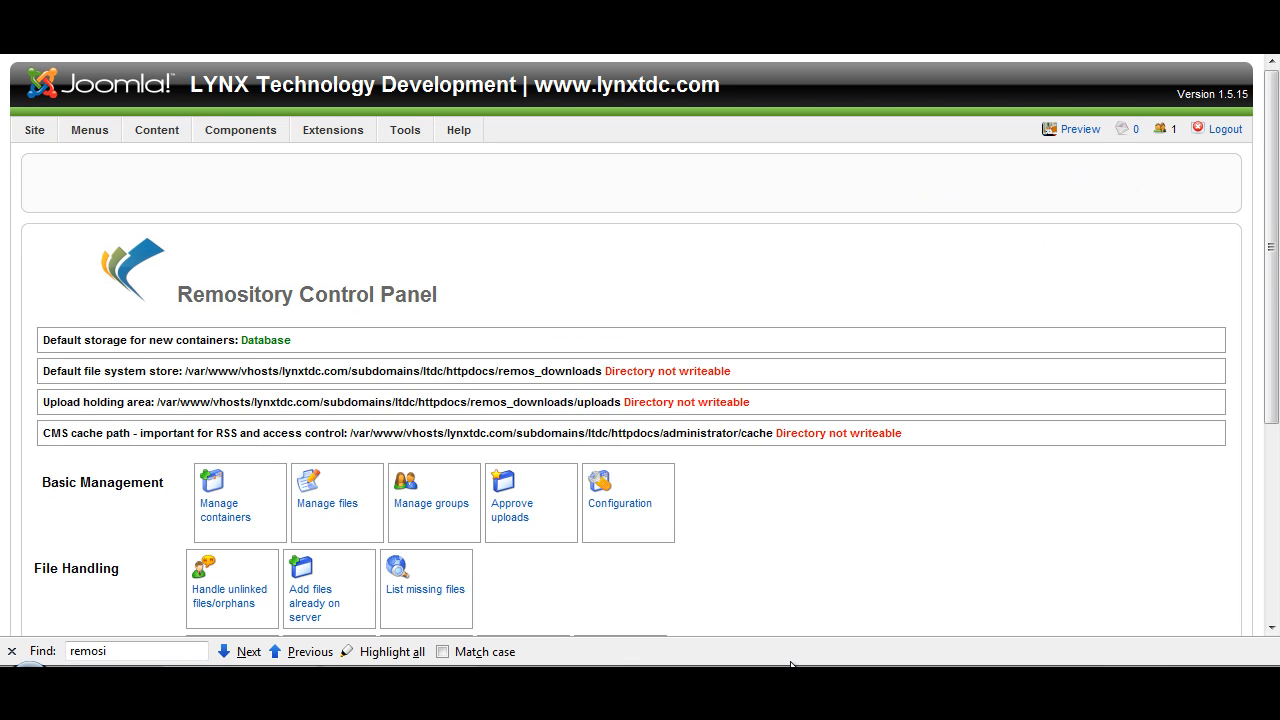
click(322, 512)
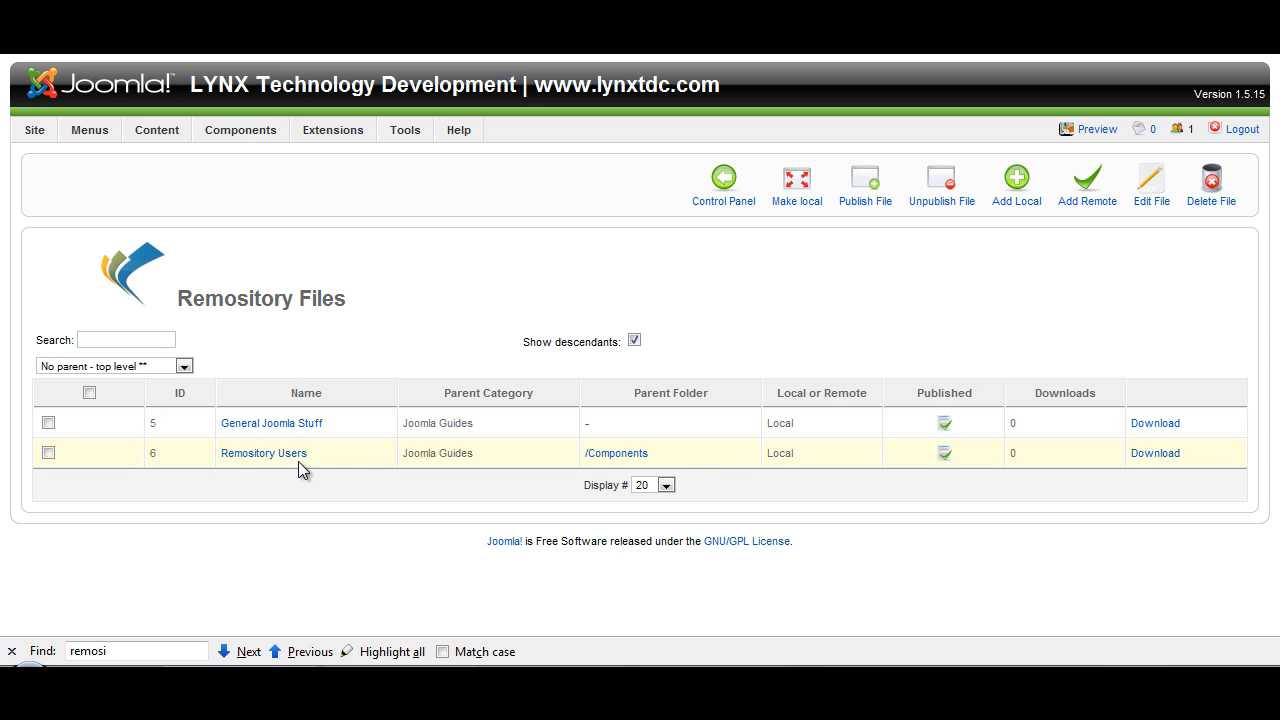
click(1027, 188)
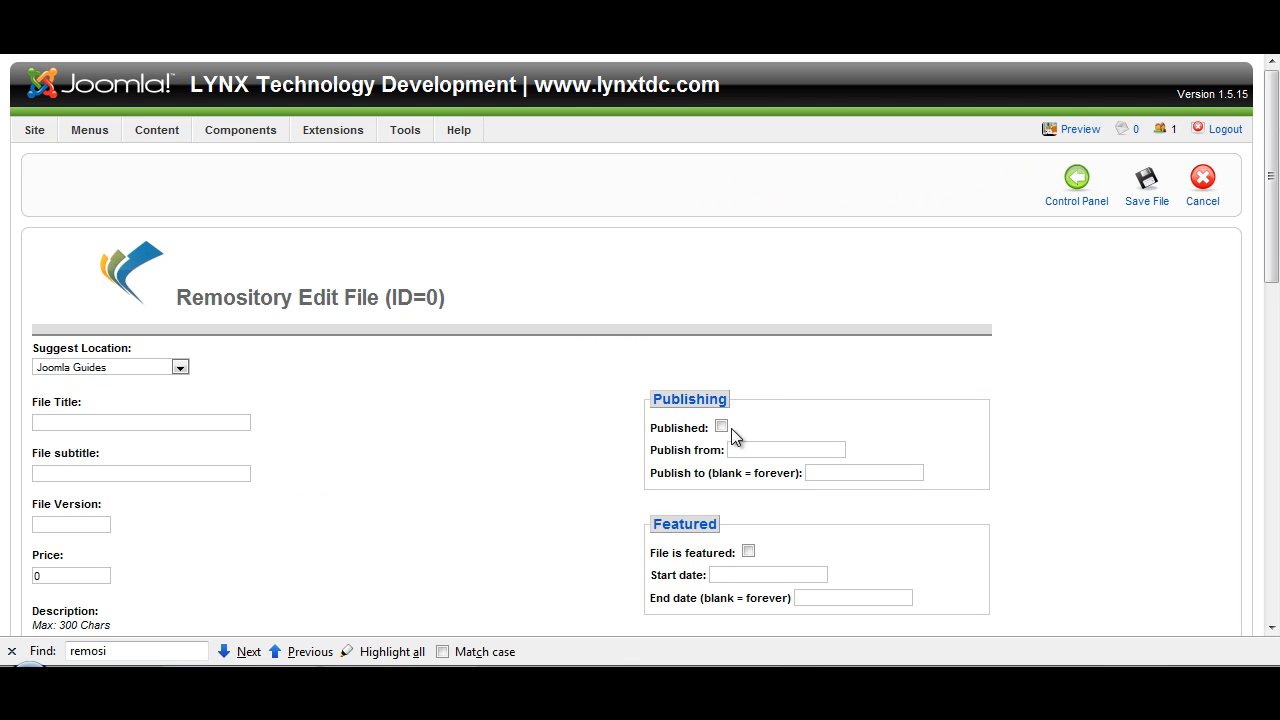
click(178, 366)
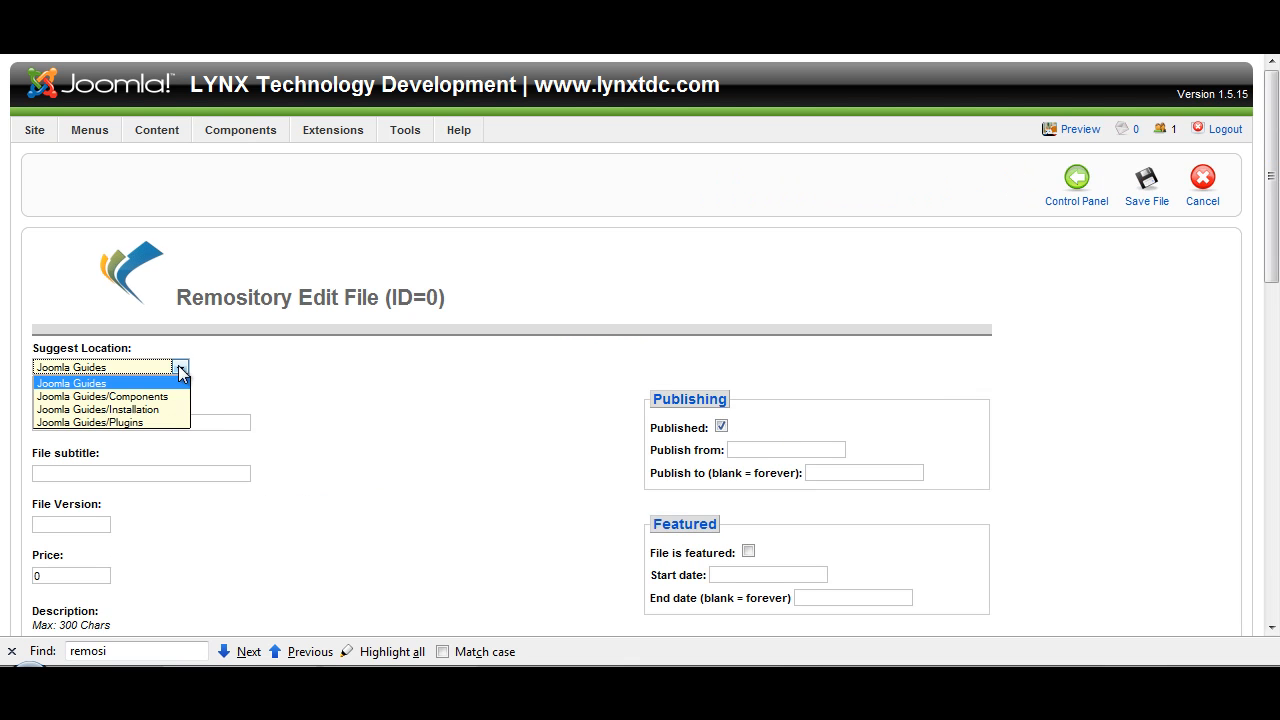
click(170, 422)
Step: Title the new file "Plugins Overview"
click(165, 423)
text(Plugin)
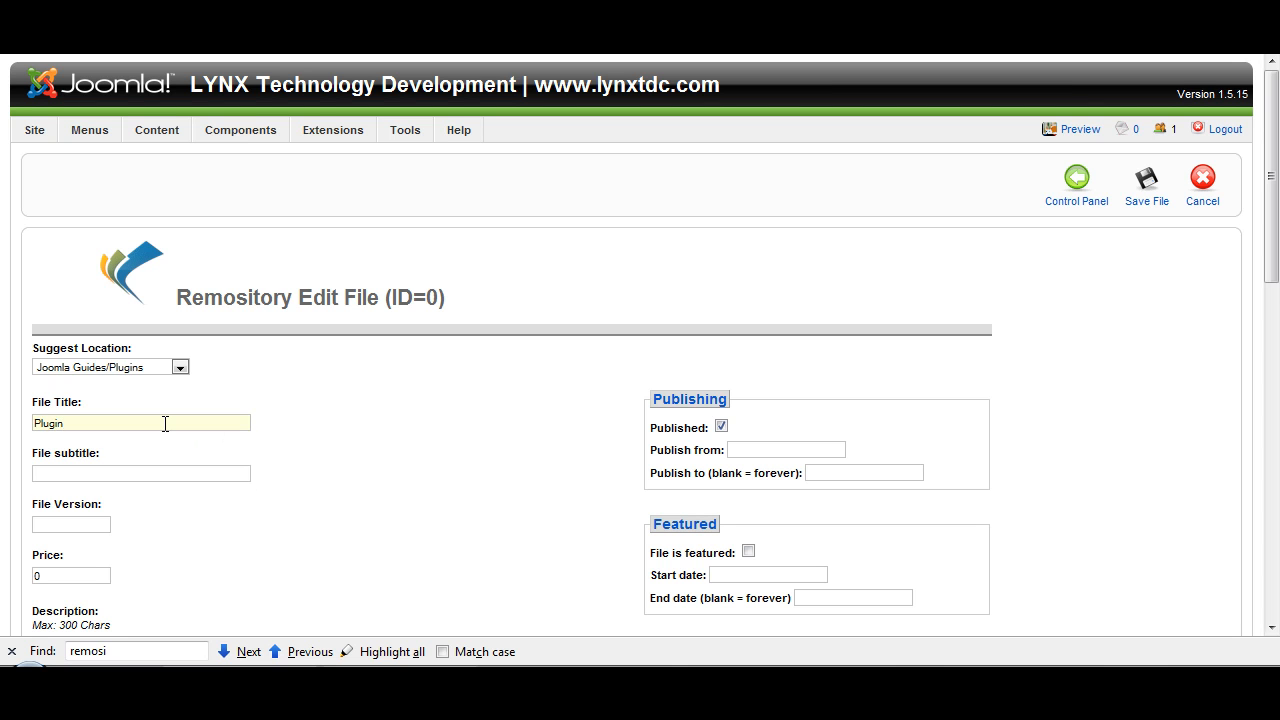
text(s Overiv)
key(BackSpace)
key(BackSpace)
text(view)
Step: Choose a document from the desktop as the new entry's physical file
scroll(1276, 215, down, 6)
click(858, 347)
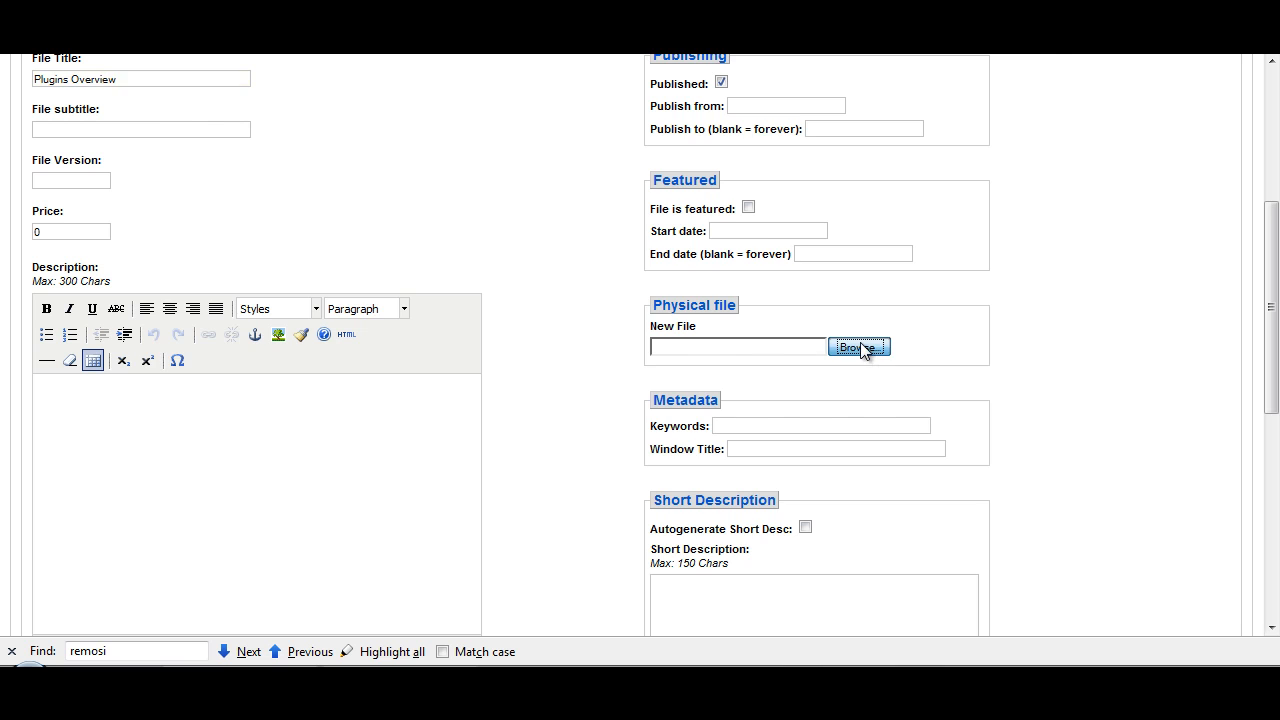
click(346, 203)
click(884, 594)
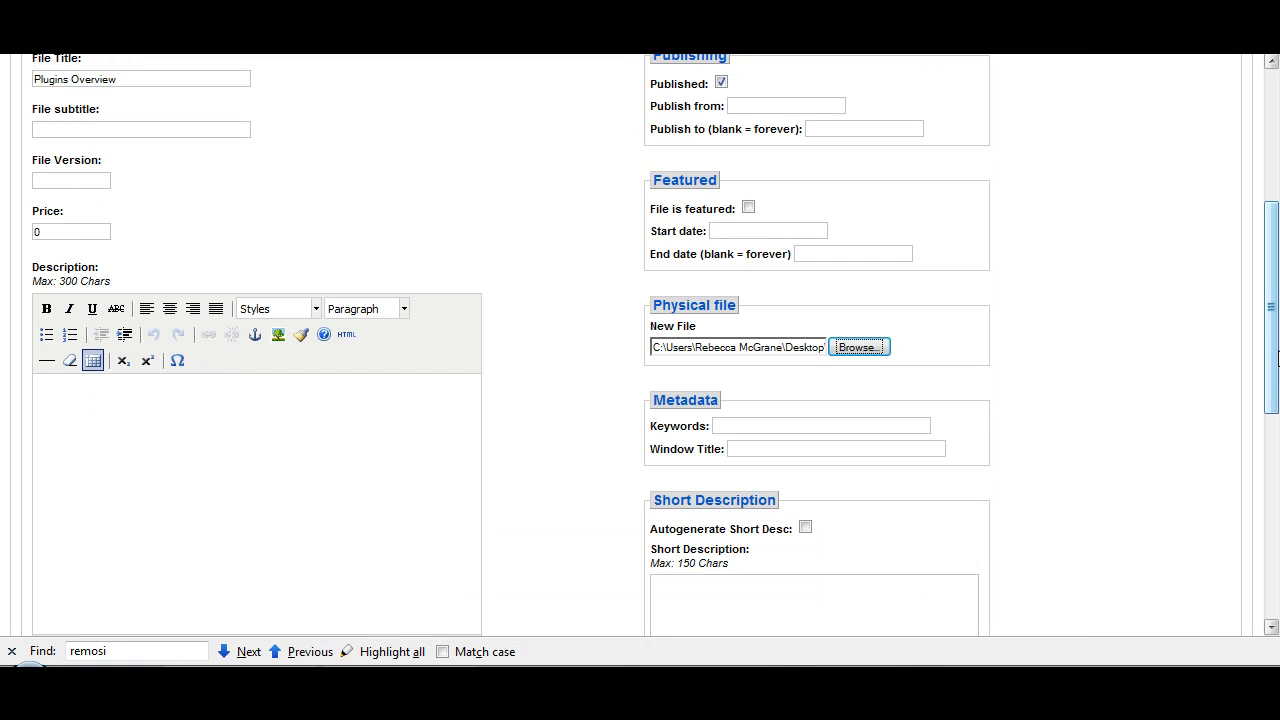
Step: Require license agreement and begin the license text with "By downloading I agree not to alter this file in any way"
scroll(1276, 414, down, 3)
scroll(1276, 414, down, 3)
click(792, 441)
click(766, 515)
key(BackSpace)
key(BackSpace)
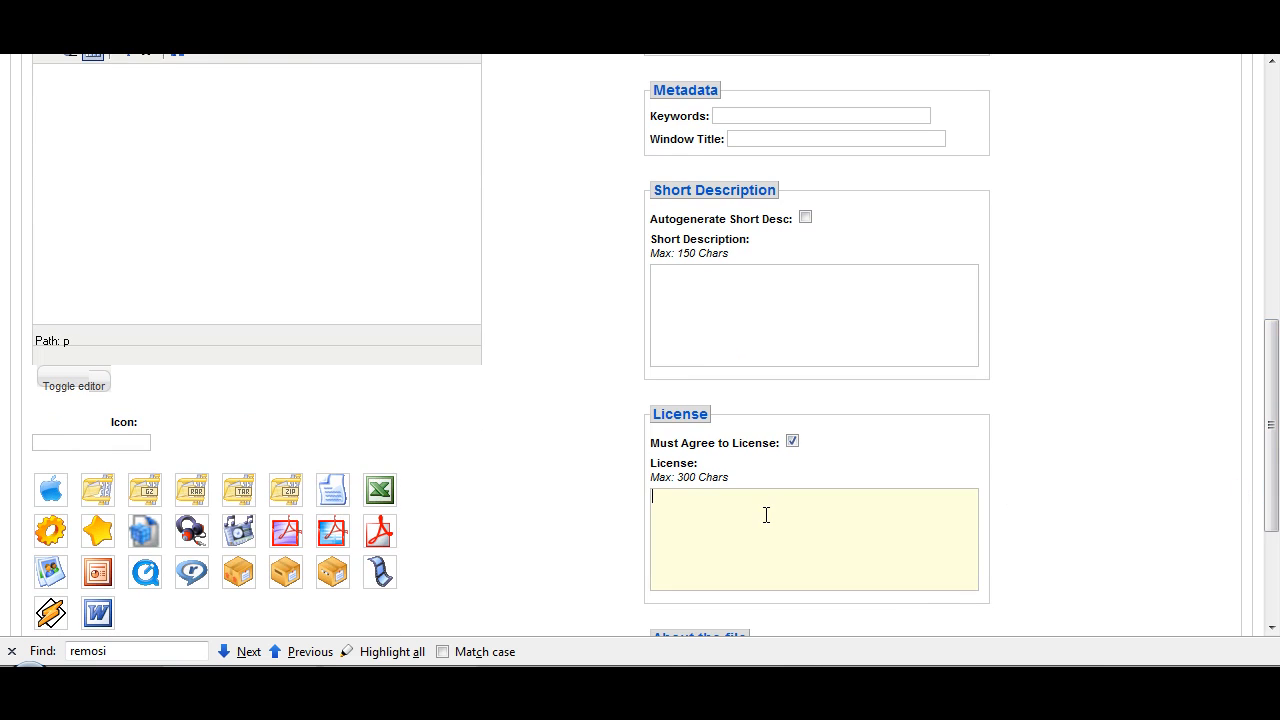
text(By downloa)
text(ding I agree )
text(not to distri)
key(BackSpace)
key(BackSpace)
key(BackSpace)
key(BackSpace)
key(BackSpace)
text(lter)
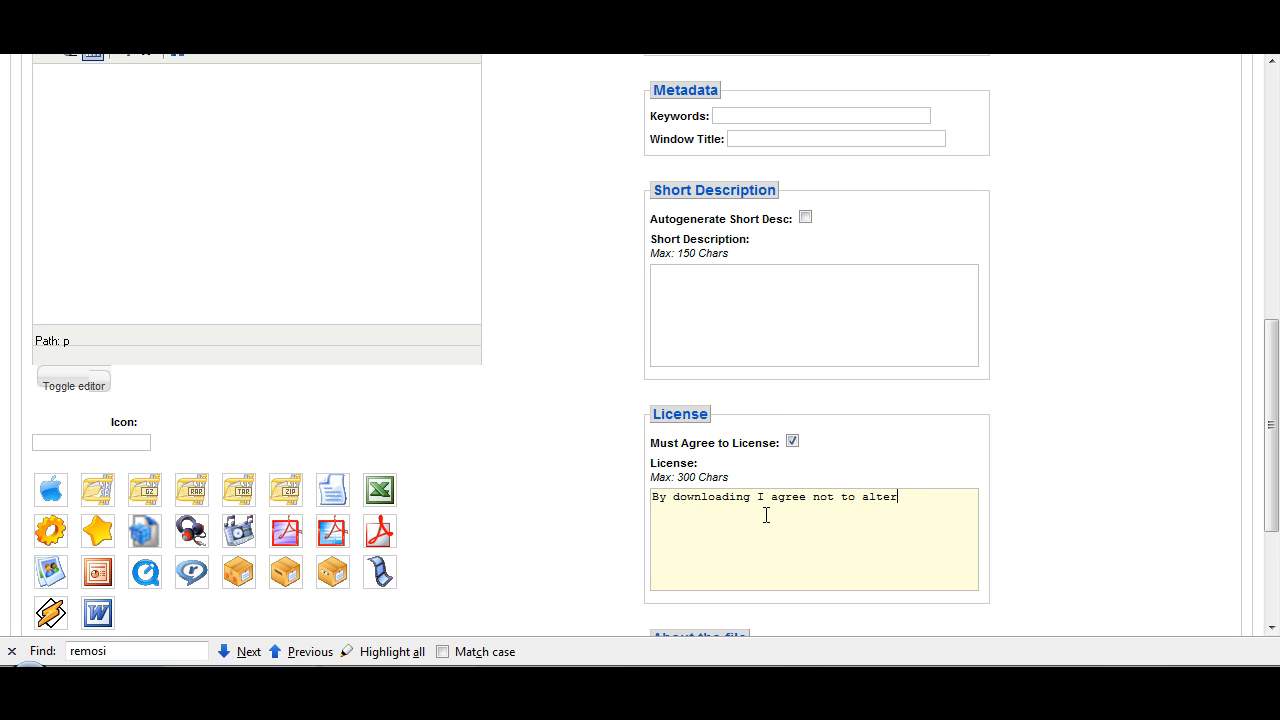
text( this file in any way.  I am free to distribute)
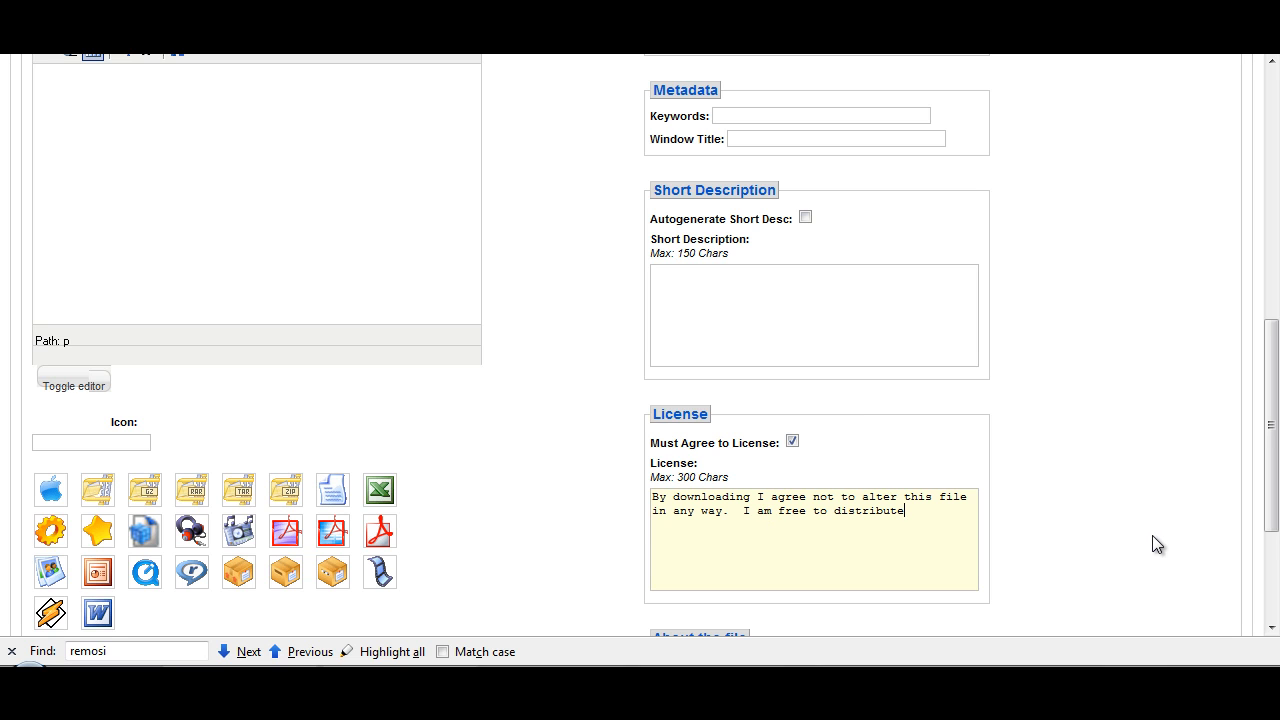
text( the file it)
Step: Continue the license text with a second sentence: "I am free to distribute the file in its original format"
key(BackSpace)
text(n it's)
key(BackSpace)
key(BackSpace)
text(s original format.)
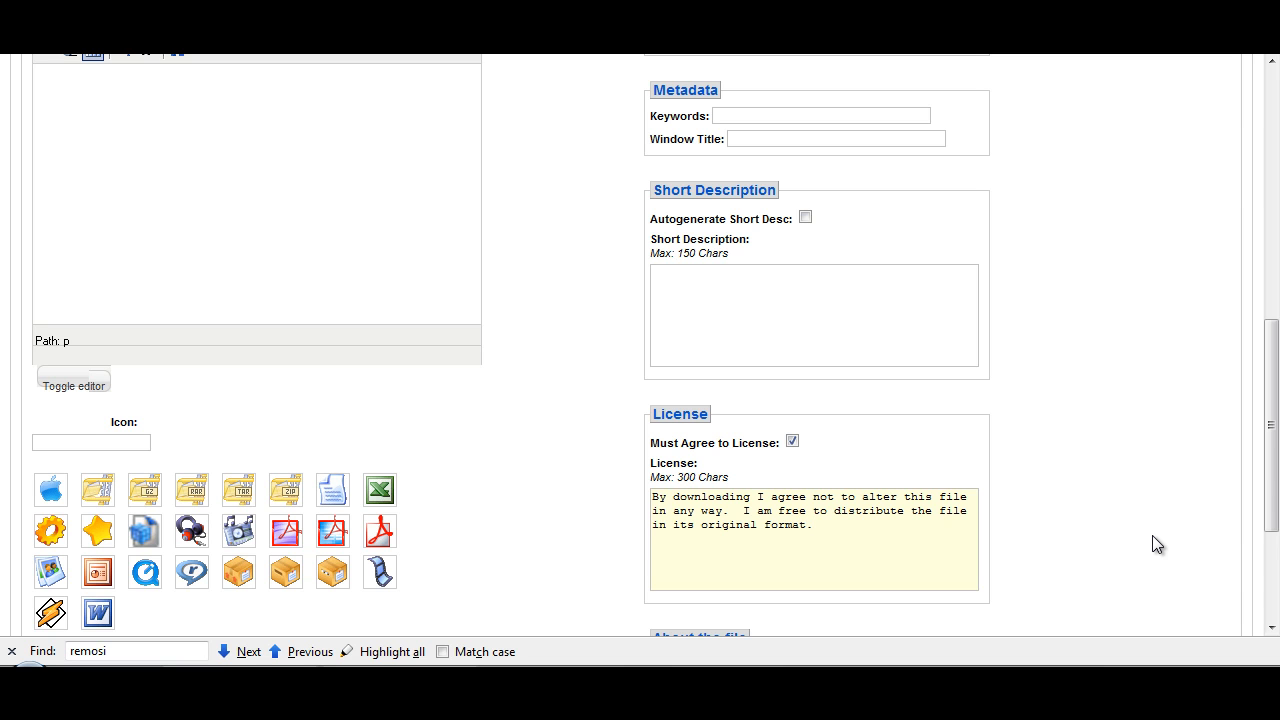
Step: Give the Plugins Overview file the red-framed white PDF icon (pdf3.gif) and save the file
scroll(1152, 535, down, 4)
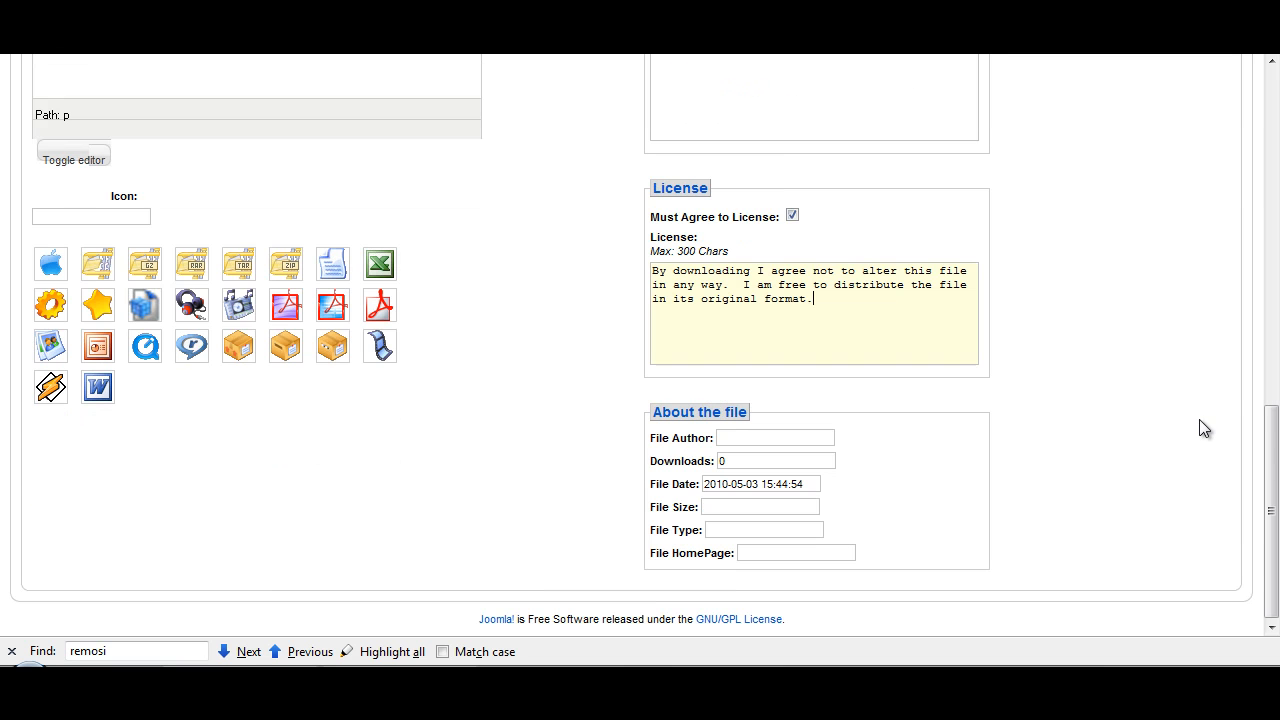
drag(1272, 465, 1272, 558)
click(378, 310)
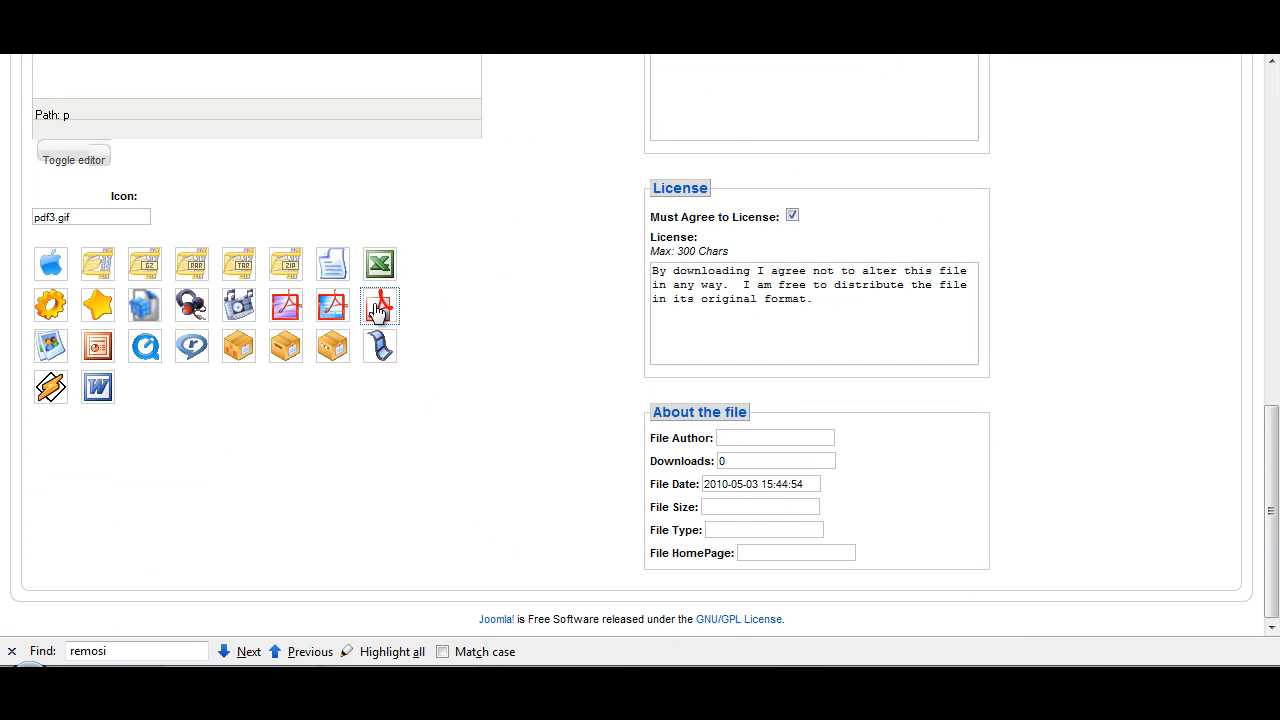
drag(1271, 434, 1271, 150)
click(1140, 190)
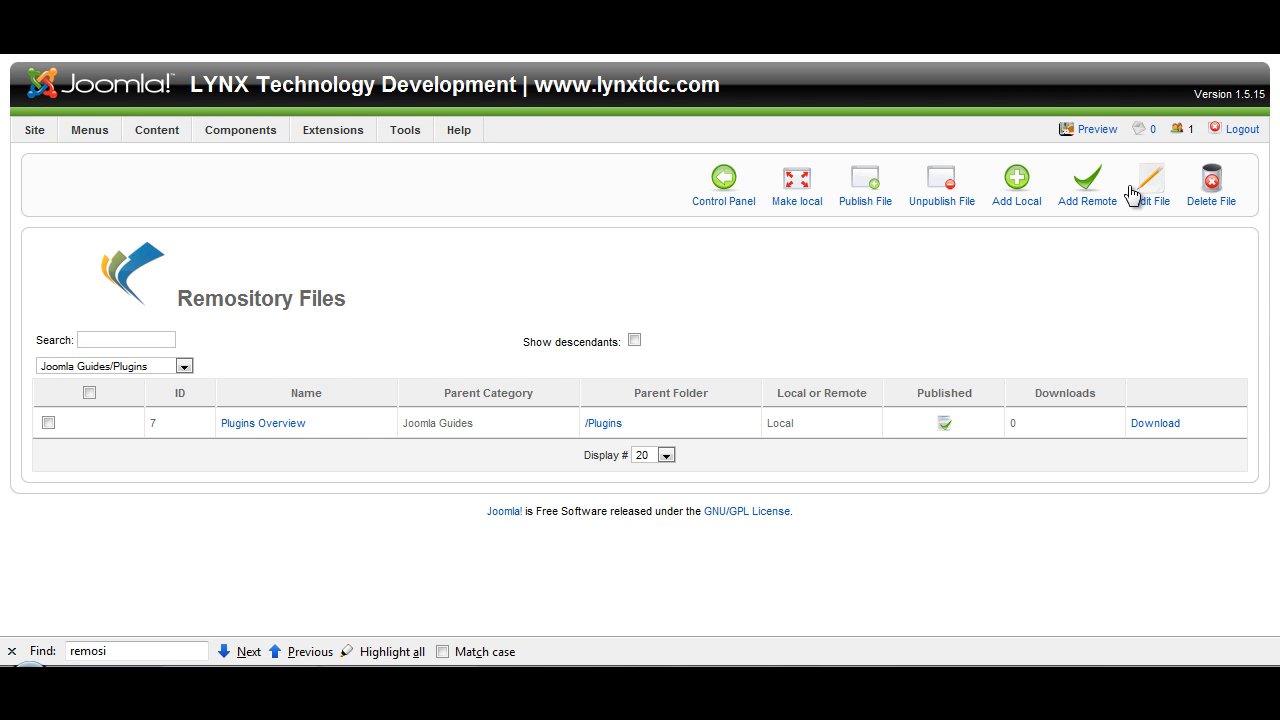
Step: List all repository files and check the location options of General Joomla Stuff, saving it without changes
click(727, 208)
click(327, 508)
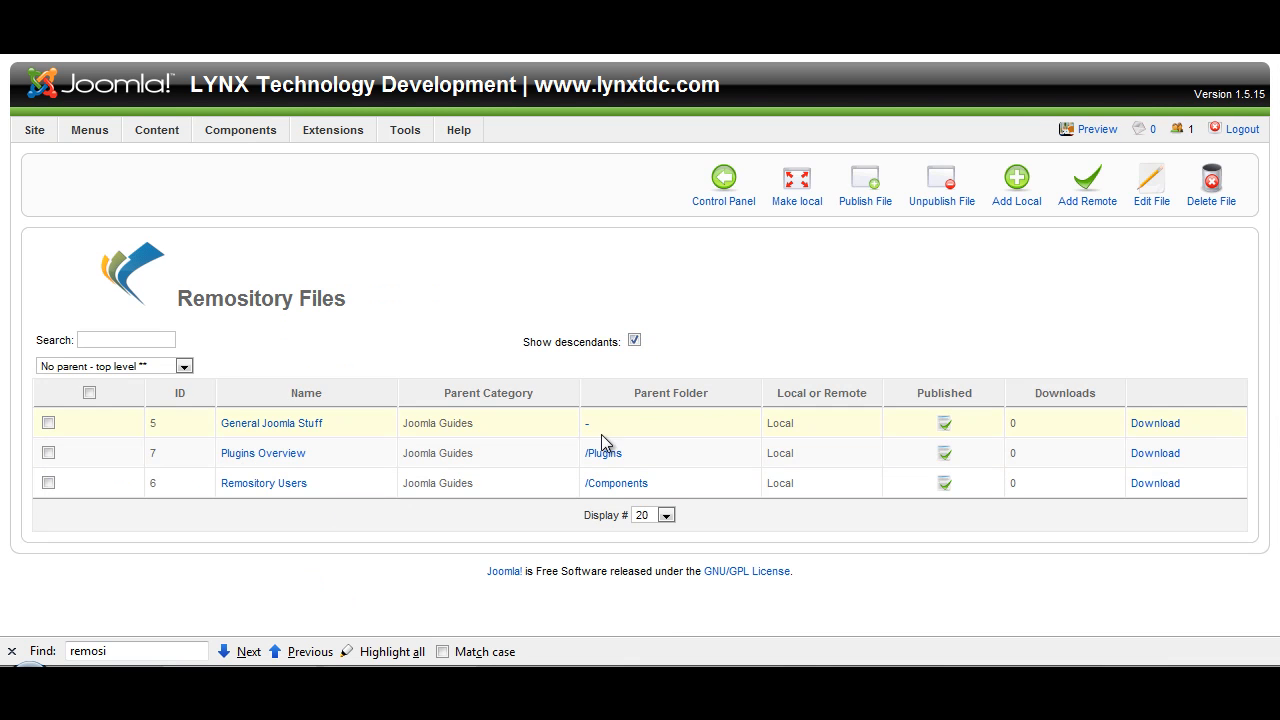
click(270, 428)
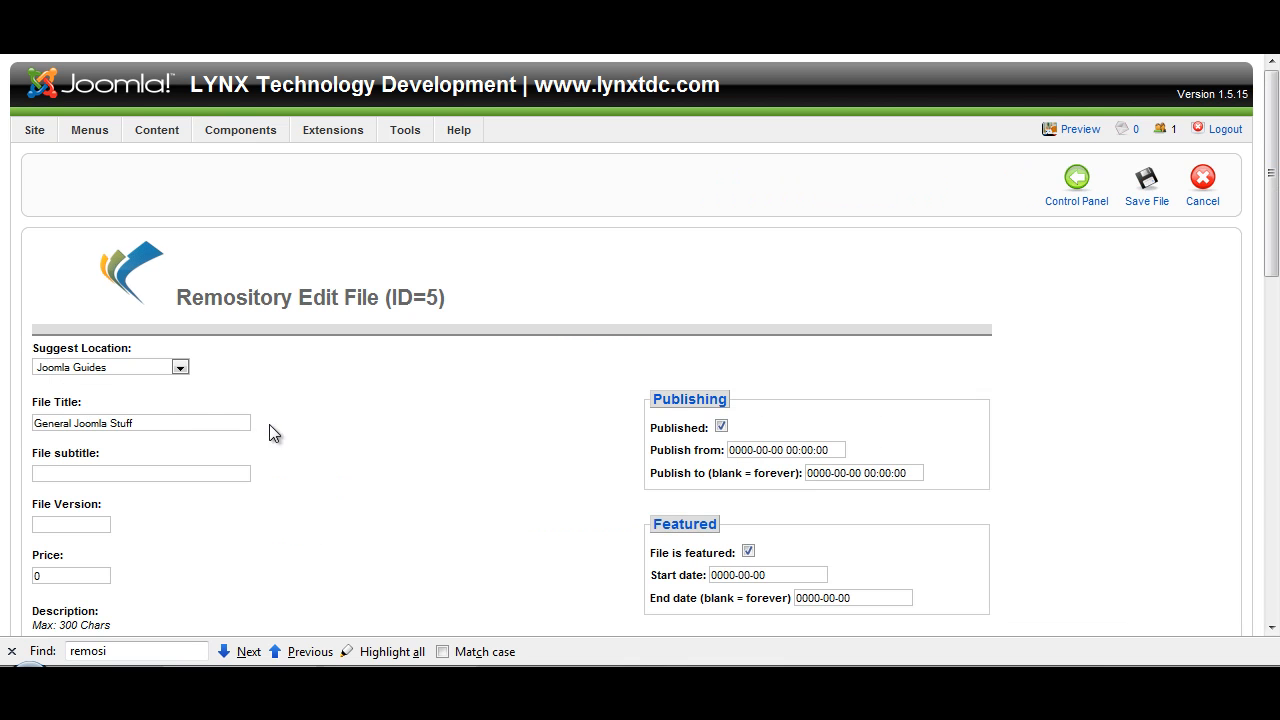
click(180, 368)
click(180, 368)
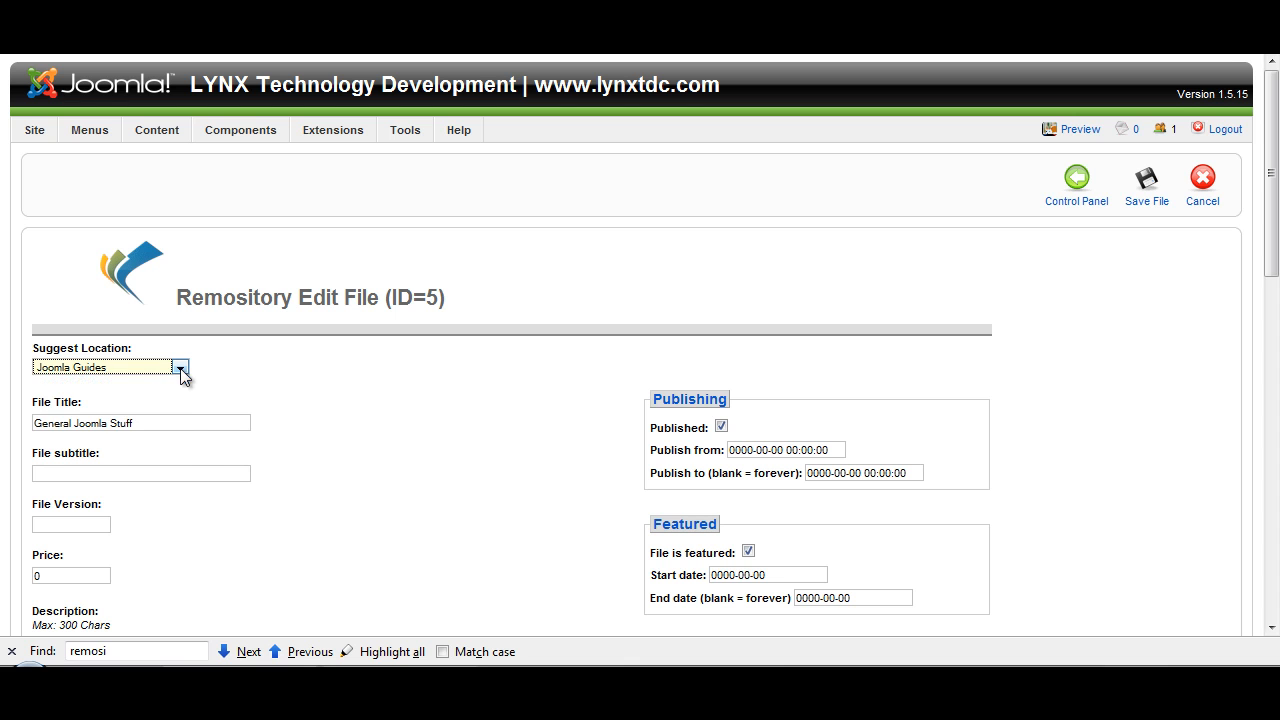
click(1161, 200)
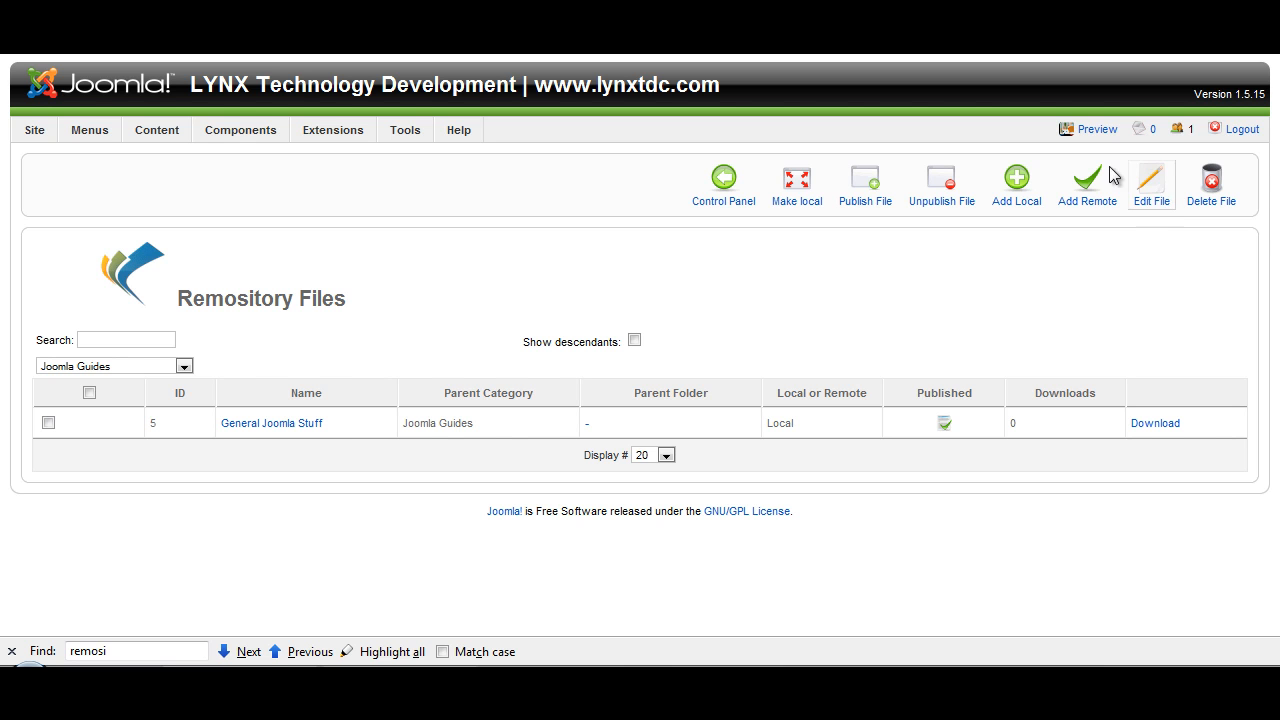
Step: Switch to the public site's Remository page and check the folder and file counts of the Components and Plugins containers
click(675, 48)
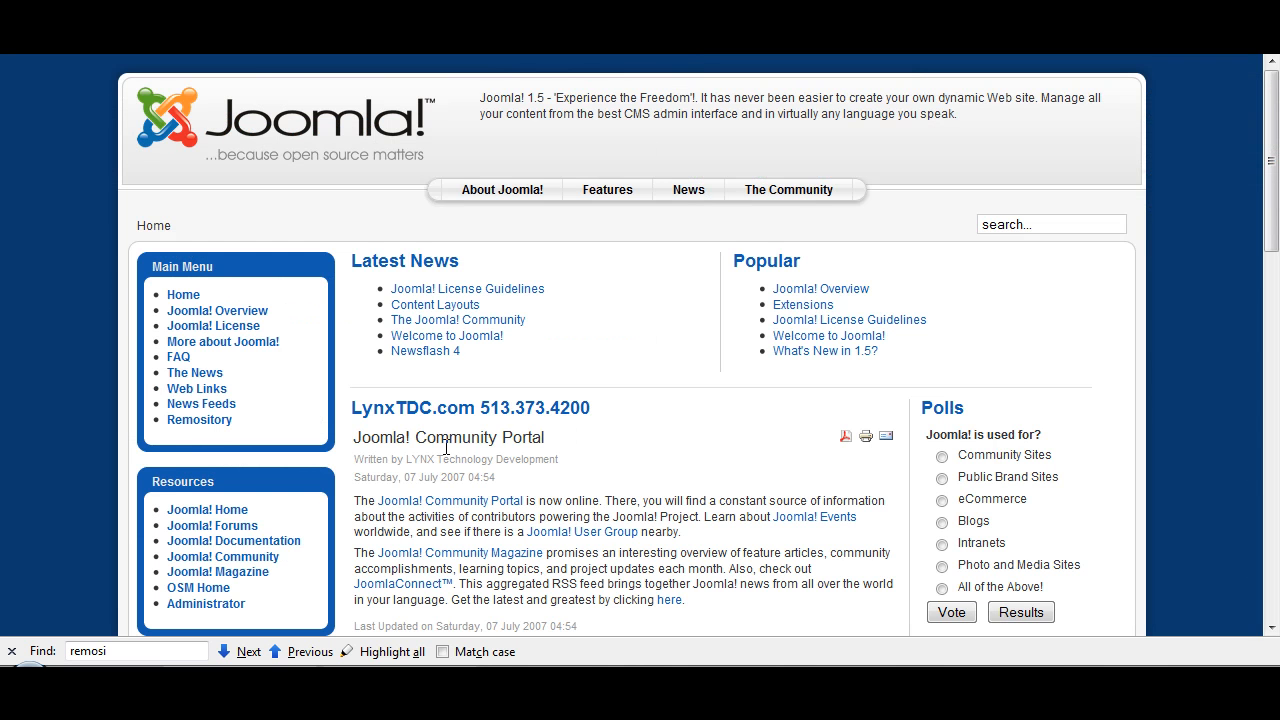
click(206, 423)
drag(1277, 161, 1278, 278)
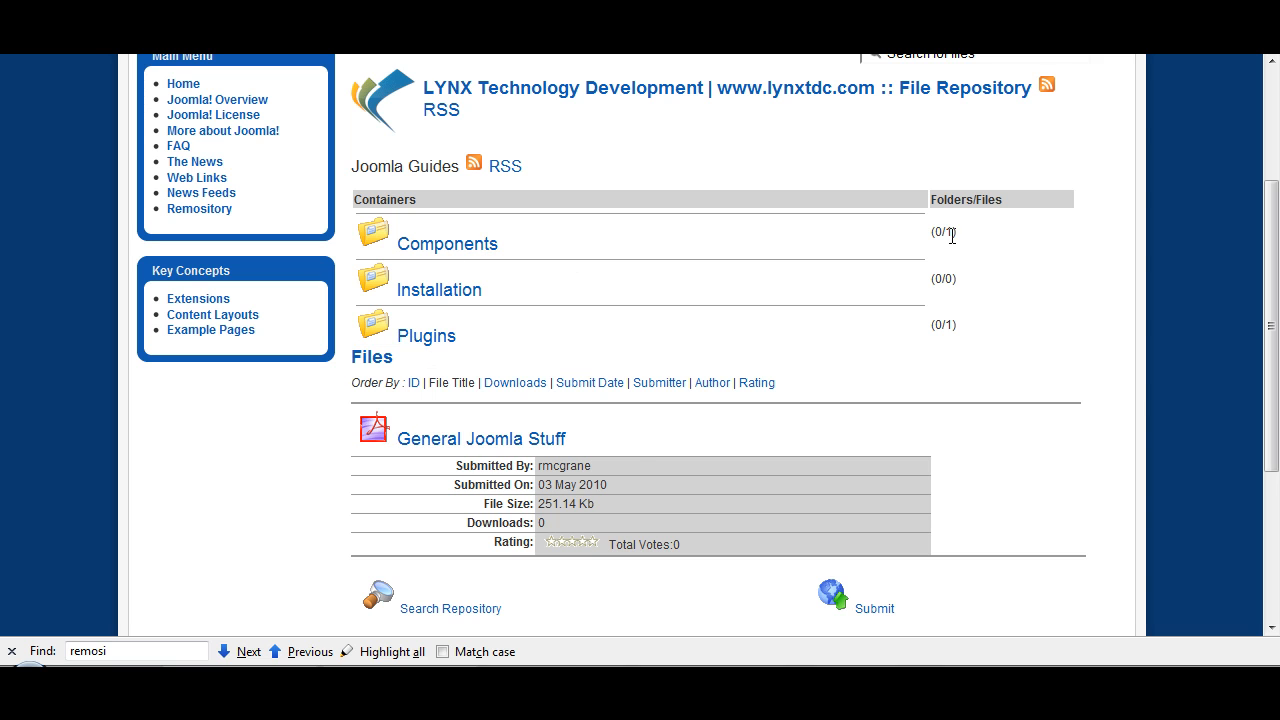
drag(930, 236, 974, 234)
drag(929, 330, 967, 338)
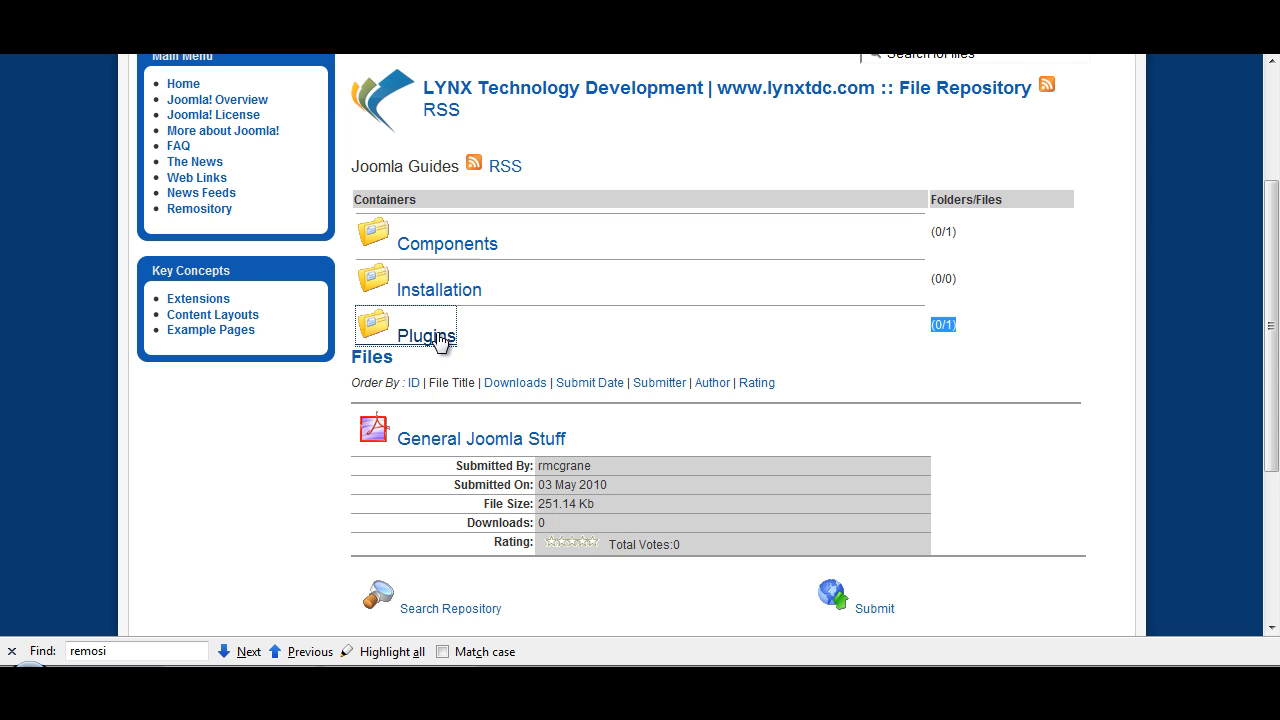
Step: Test the Plugins Overview download in the Plugins container by agreeing to its license terms, without opening or saving the document
click(440, 337)
click(500, 490)
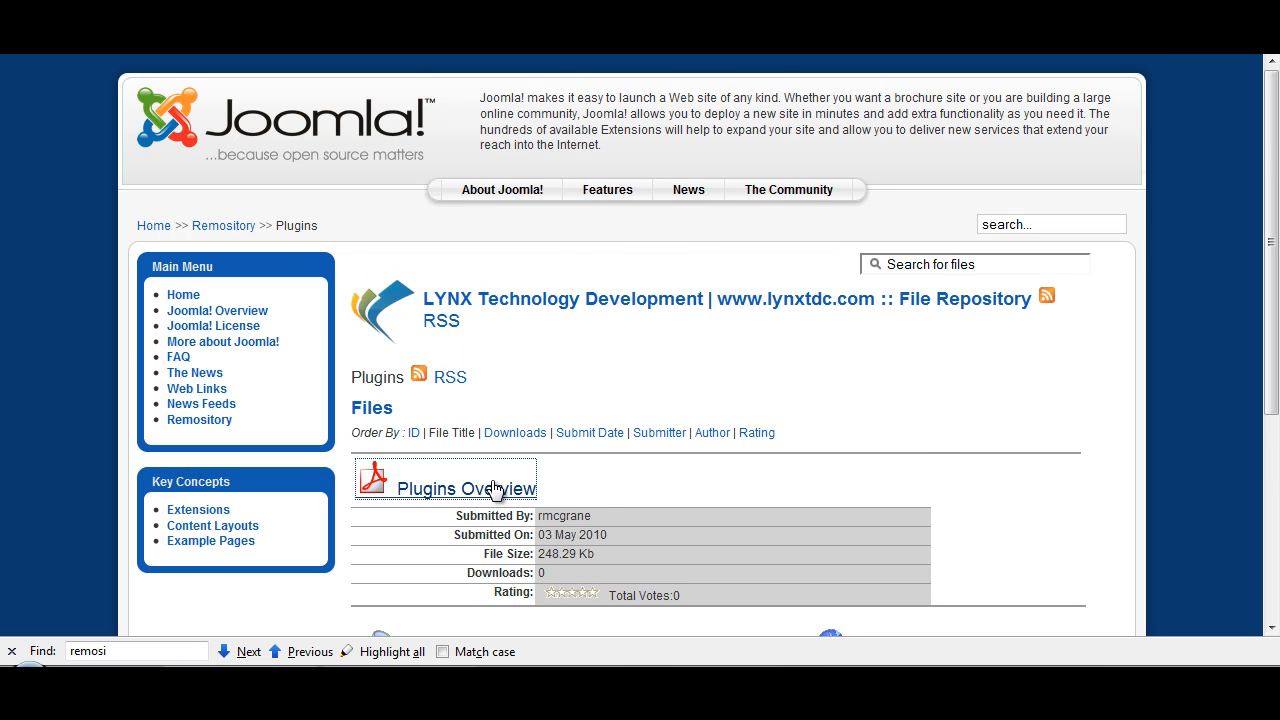
click(558, 350)
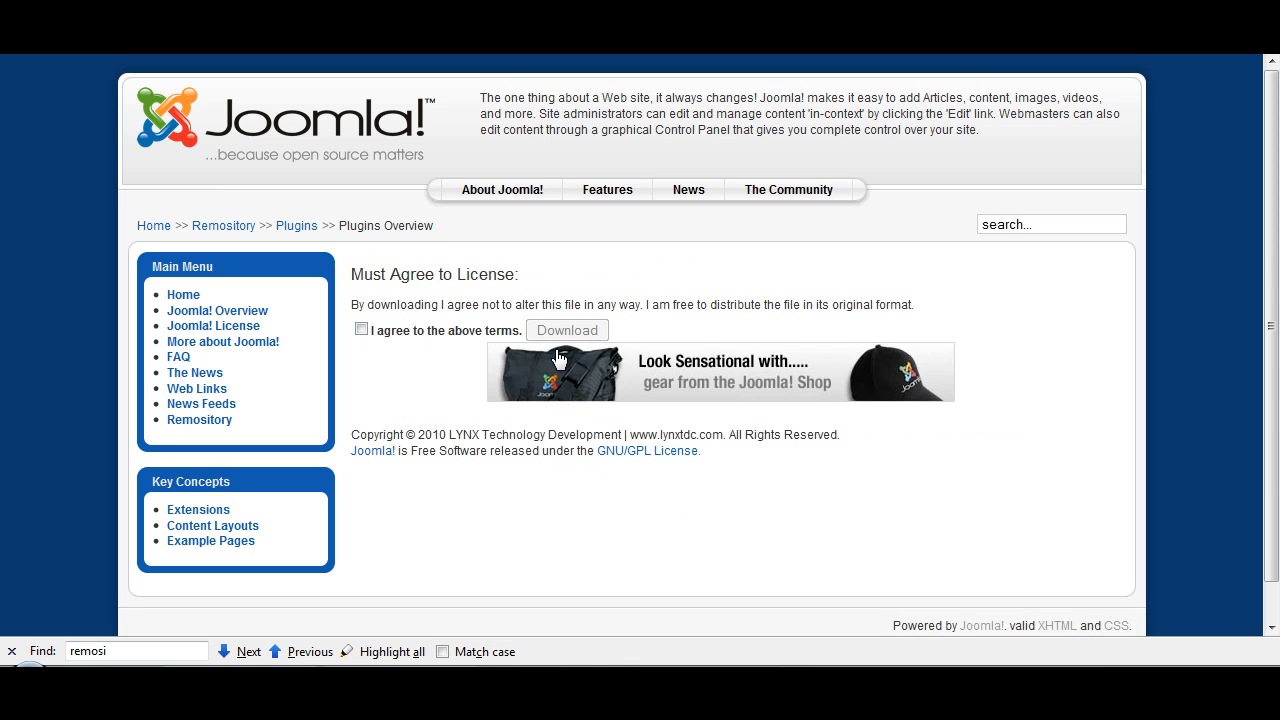
click(361, 330)
click(562, 331)
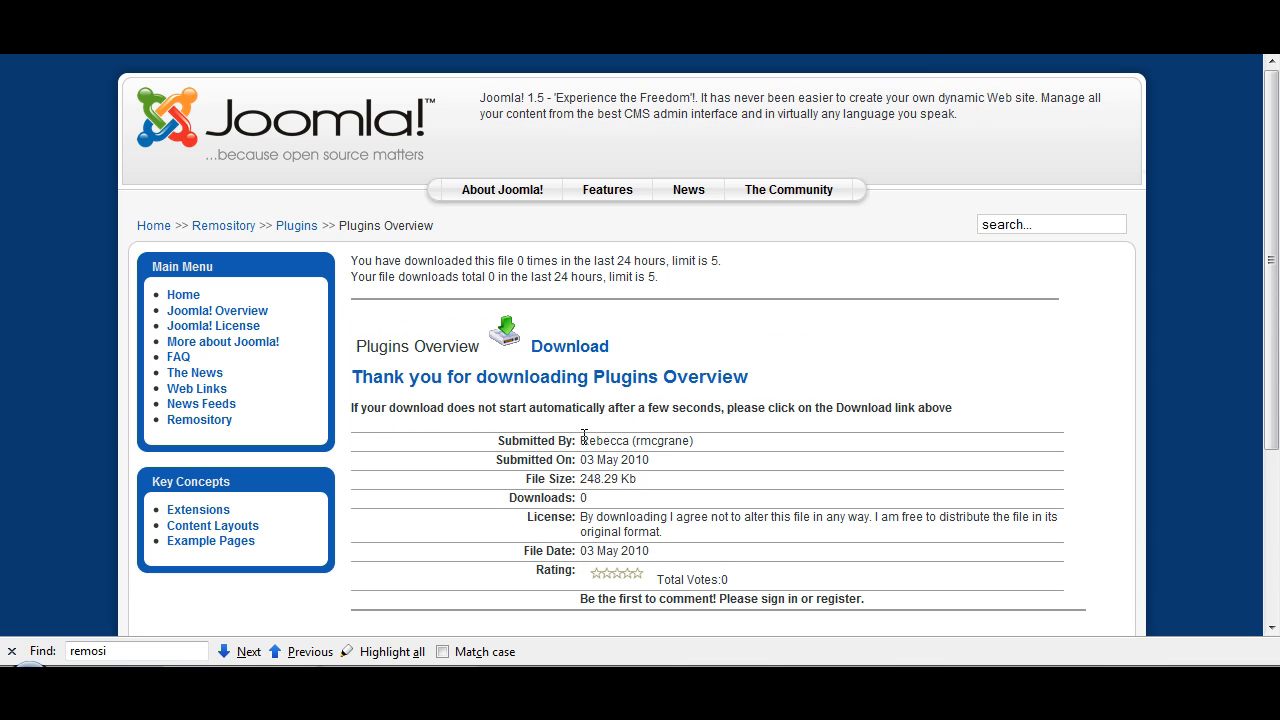
click(860, 354)
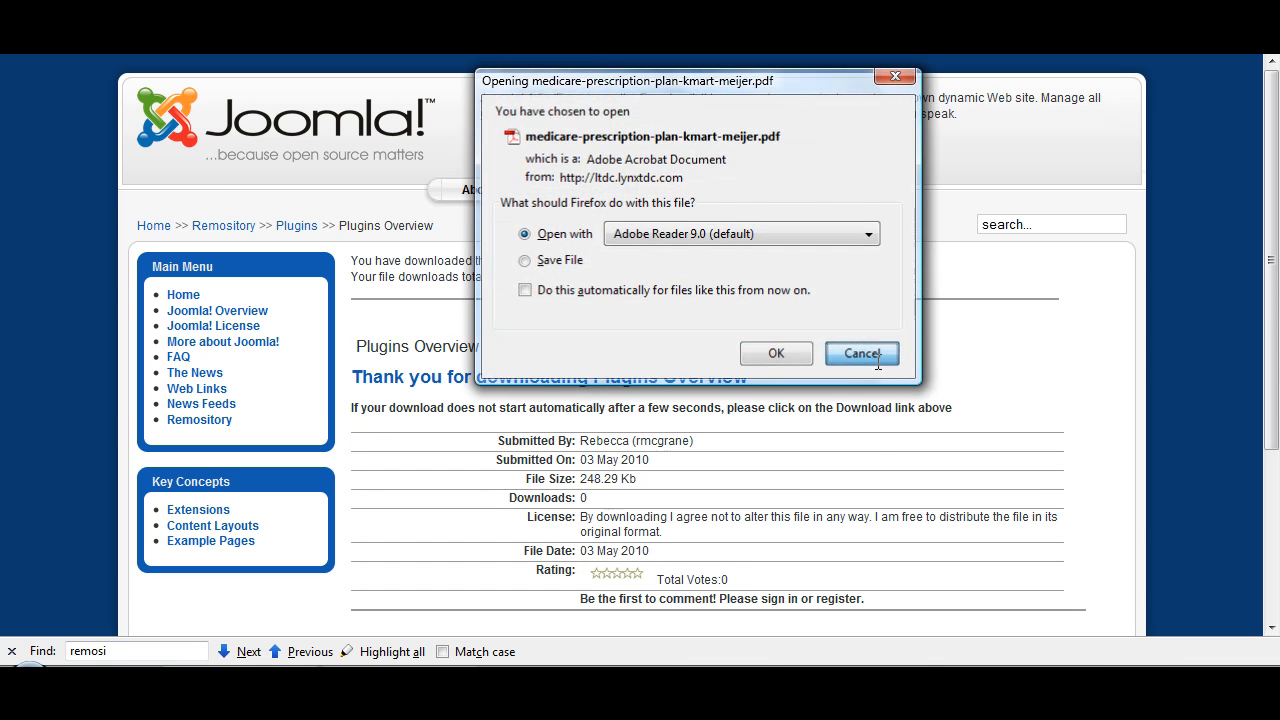
Step: Return to the repository and test the Remository Users download in the Components container, without opening or saving the document
mouse_move(1271, 332)
mouse_down()
mouse_move(1273, 460)
mouse_move(1271, 325)
mouse_up()
click(188, 423)
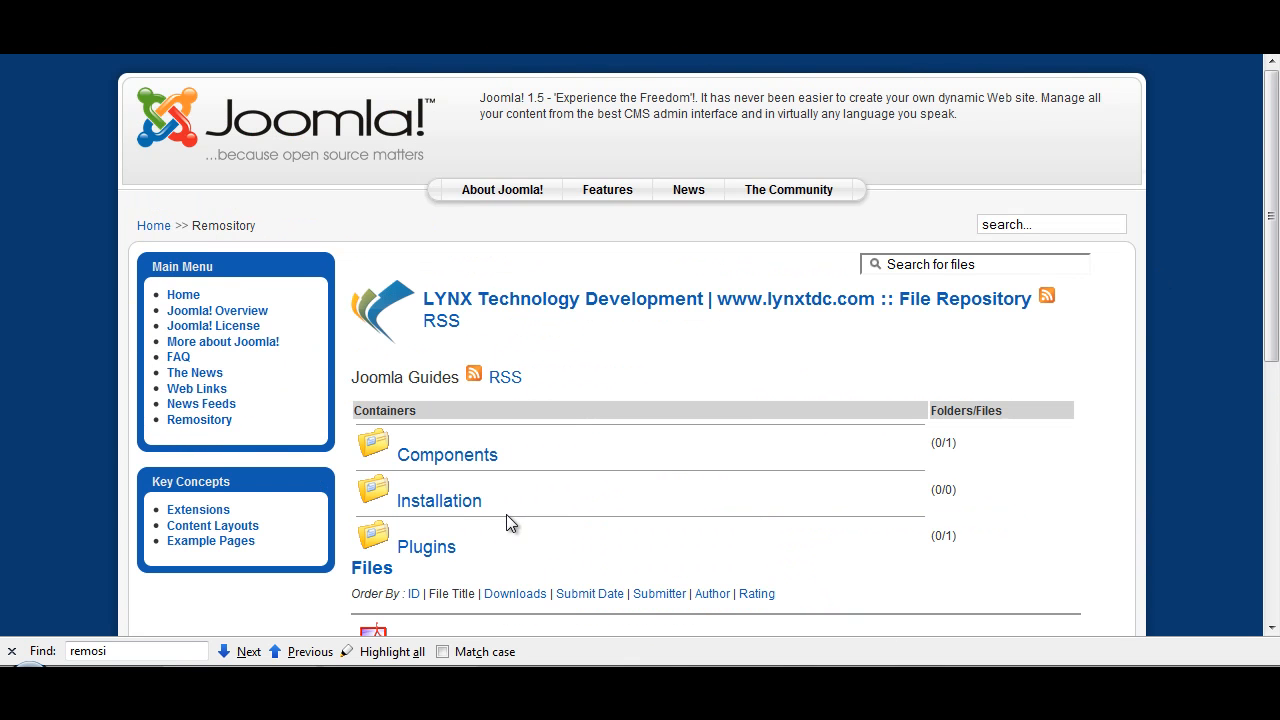
click(434, 465)
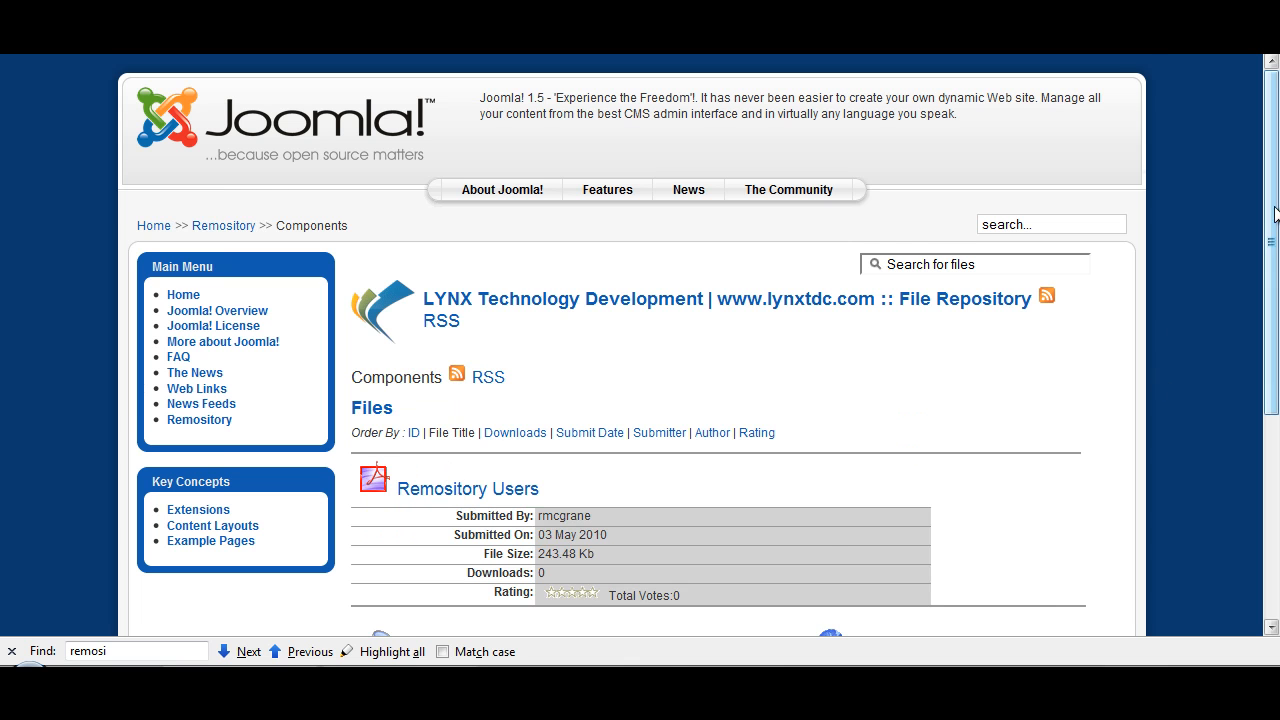
scroll(1275, 241, down, 2)
click(469, 403)
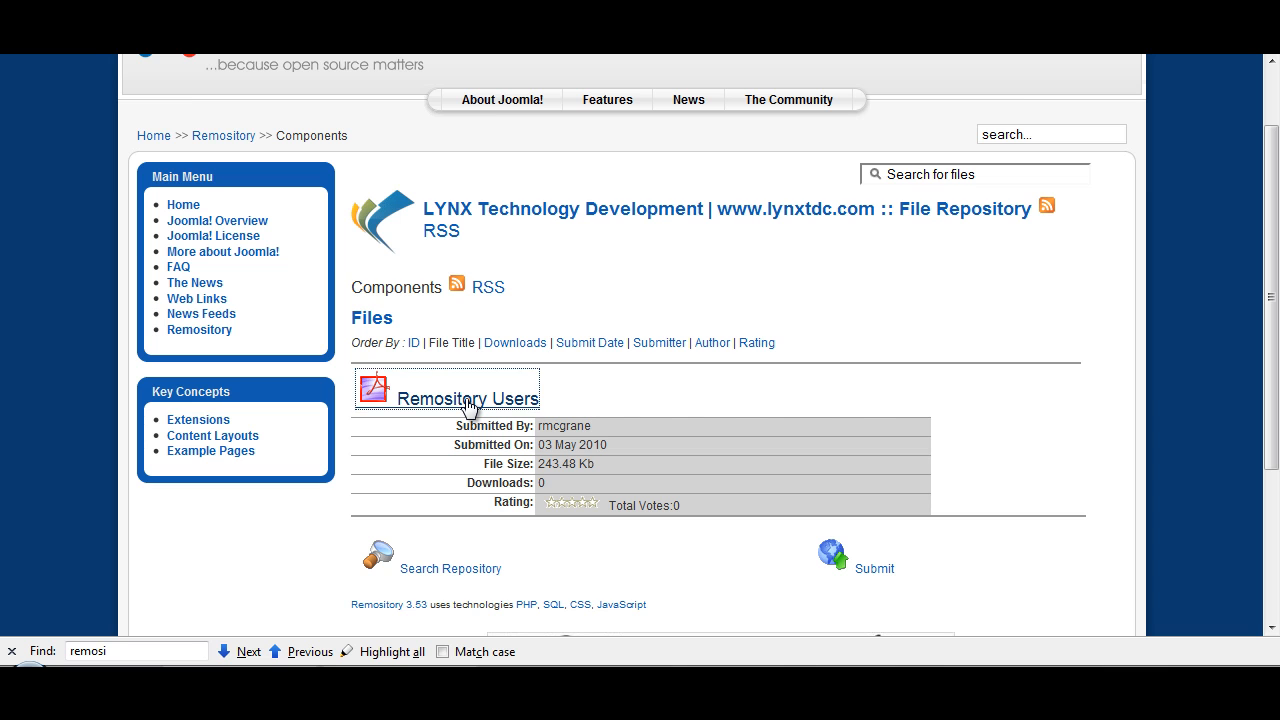
click(561, 350)
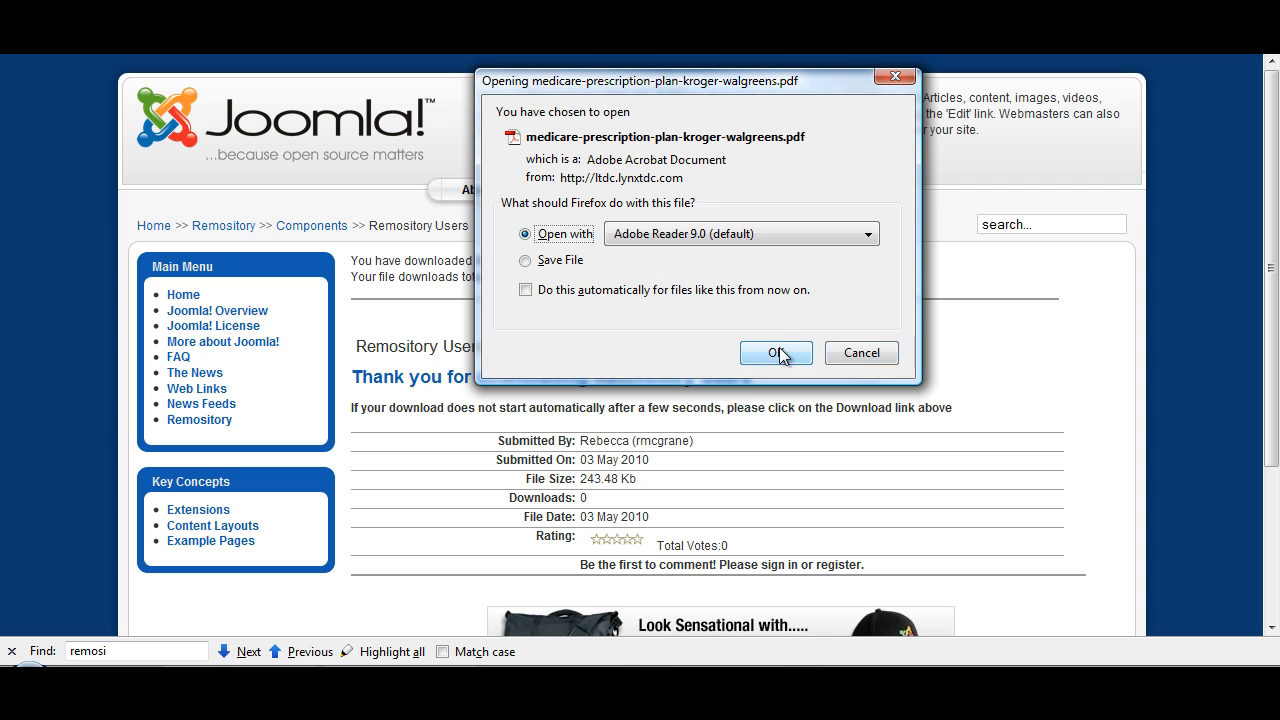
click(861, 356)
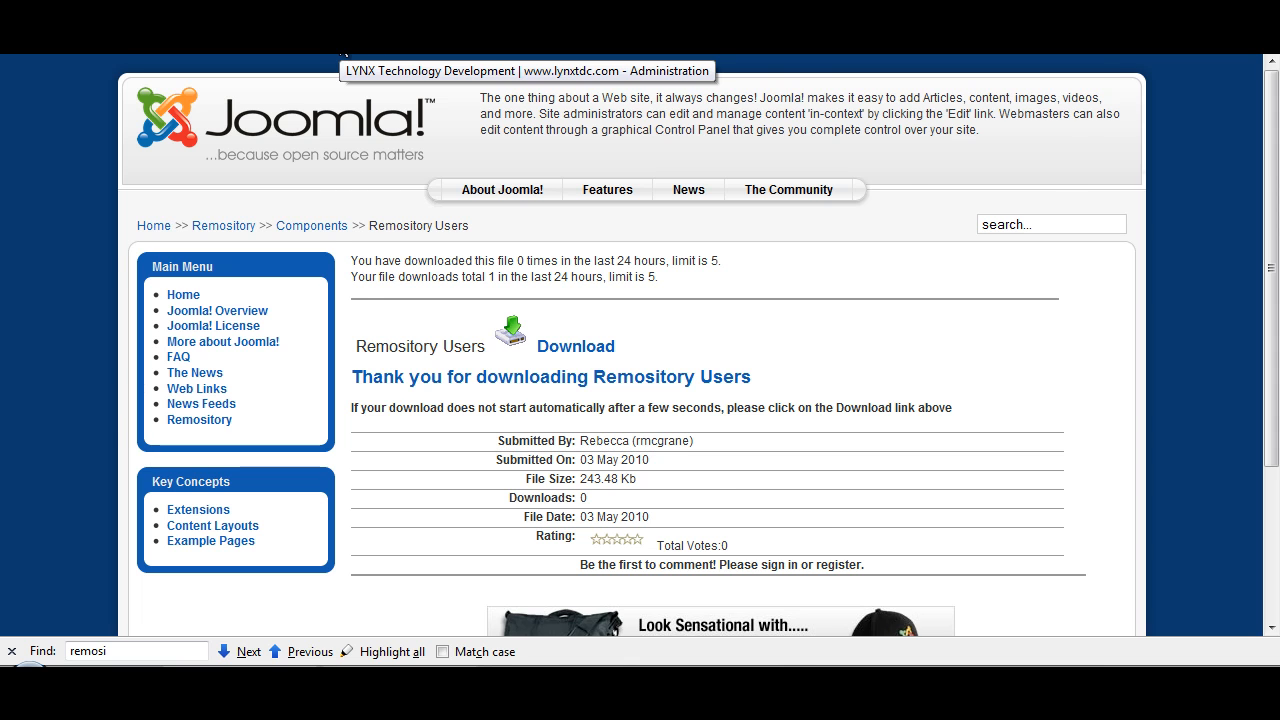
Step: In the site administration, retitle the main menu's Remository item to "Downloads", clear its alias and save it
click(341, 50)
mouse_move(78, 135)
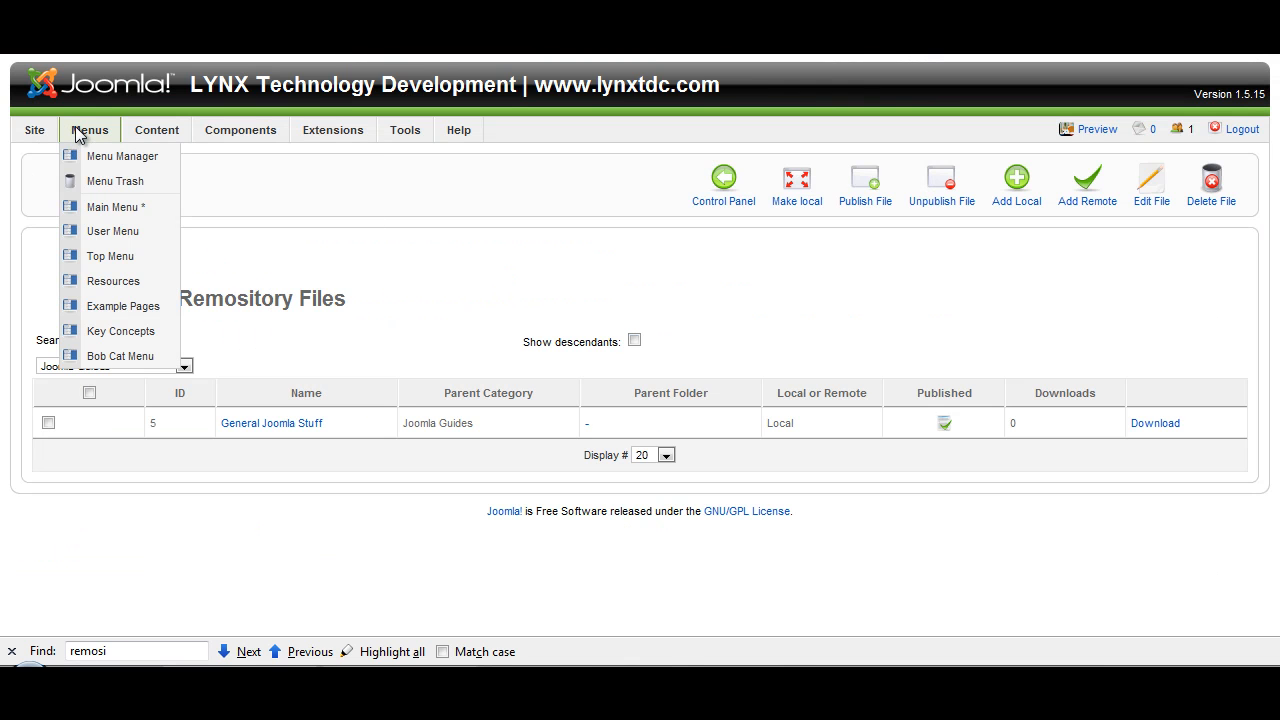
click(100, 208)
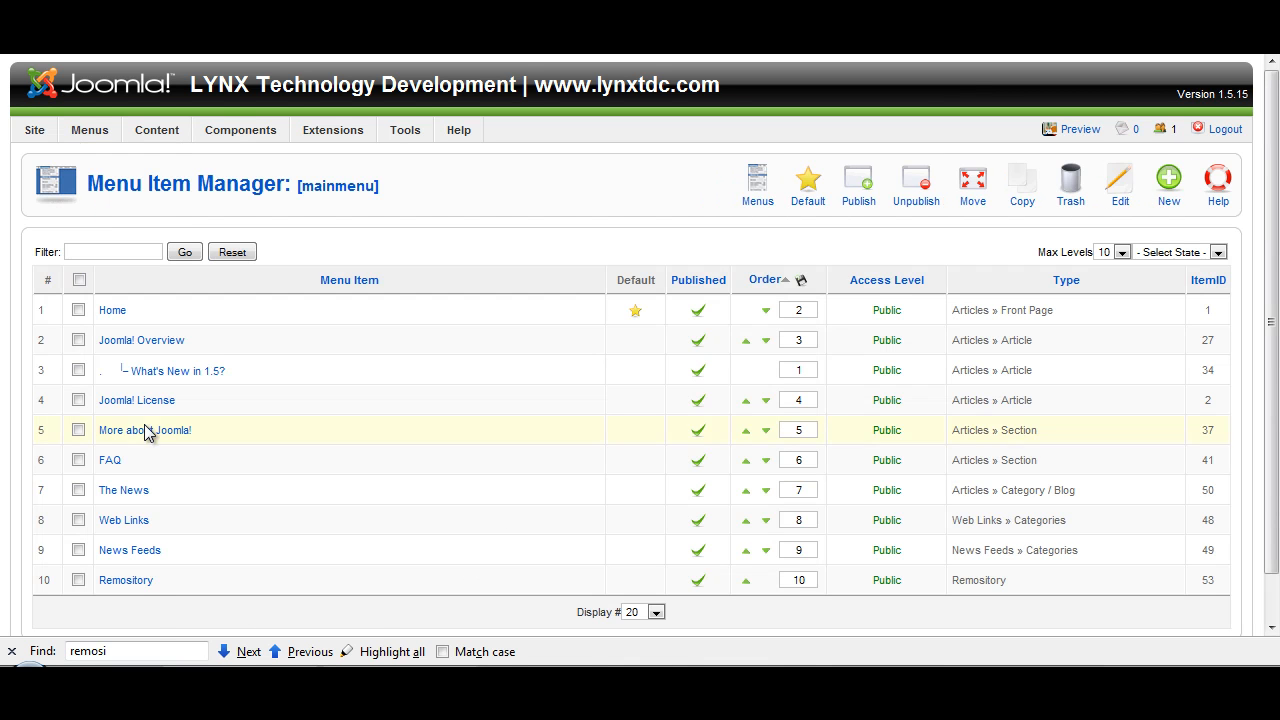
click(132, 584)
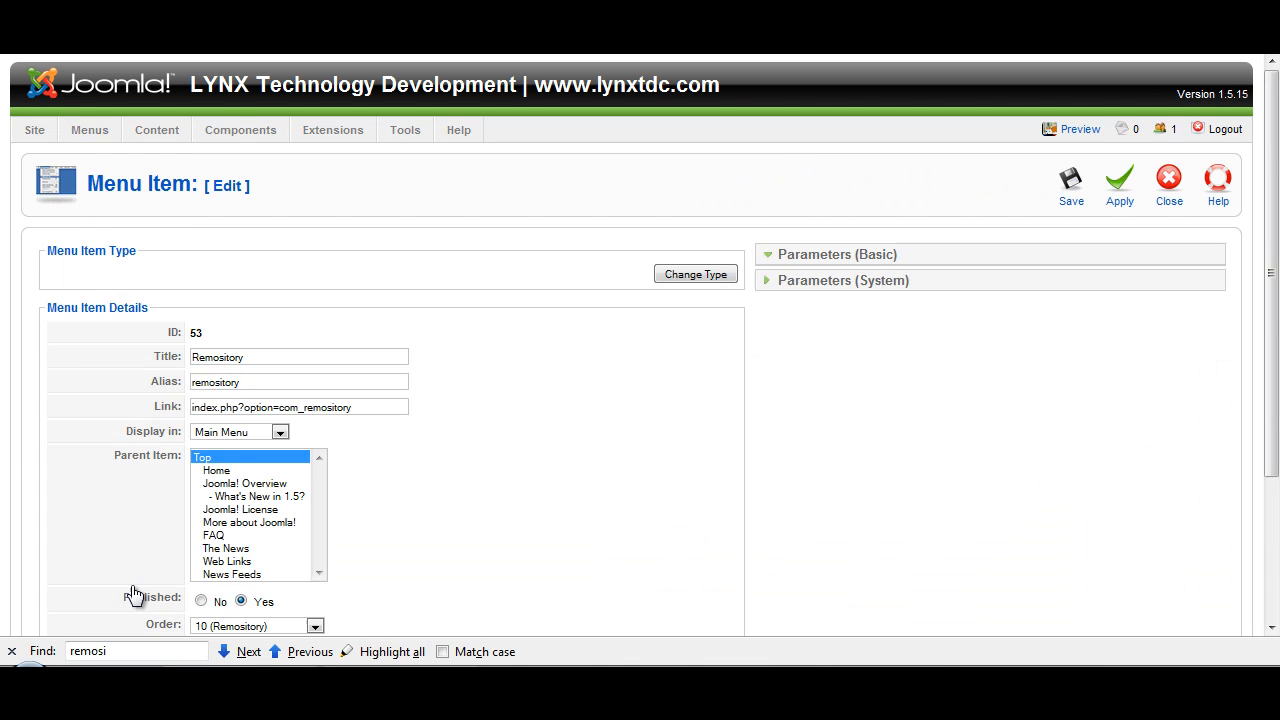
drag(257, 362, 2, 336)
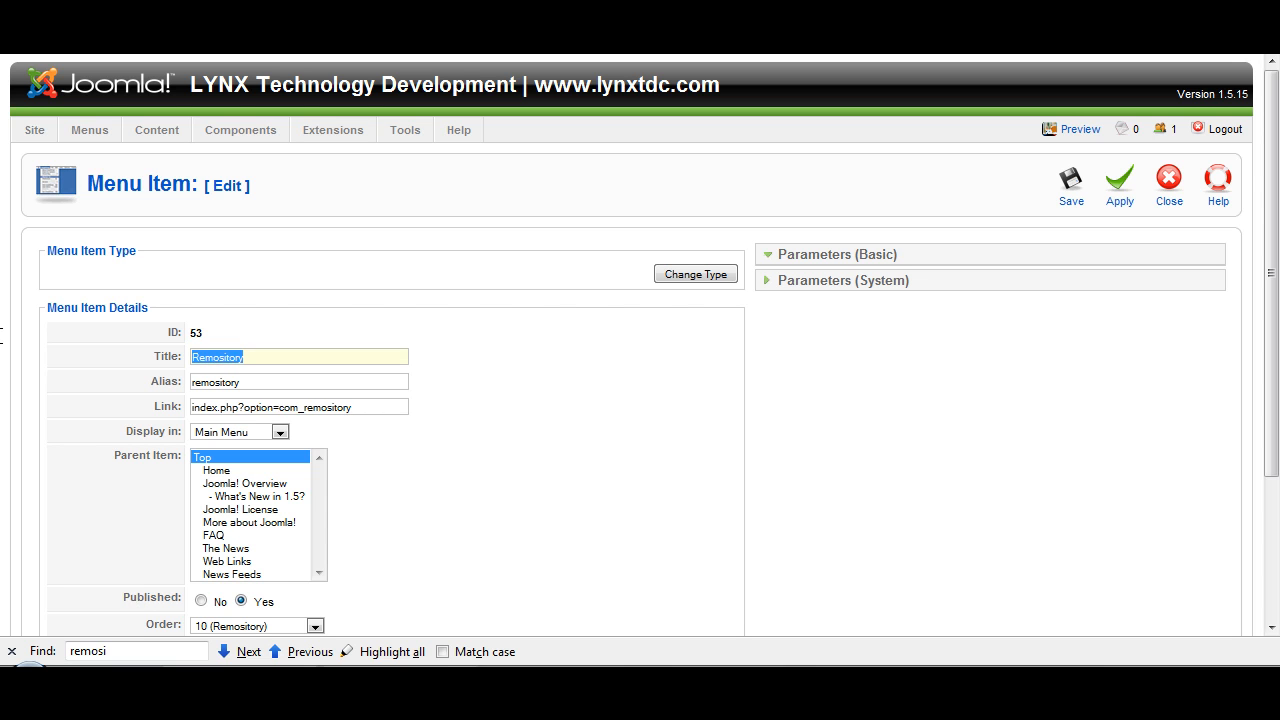
text(Downlo)
key(Down)
key(Return)
key(Tab)
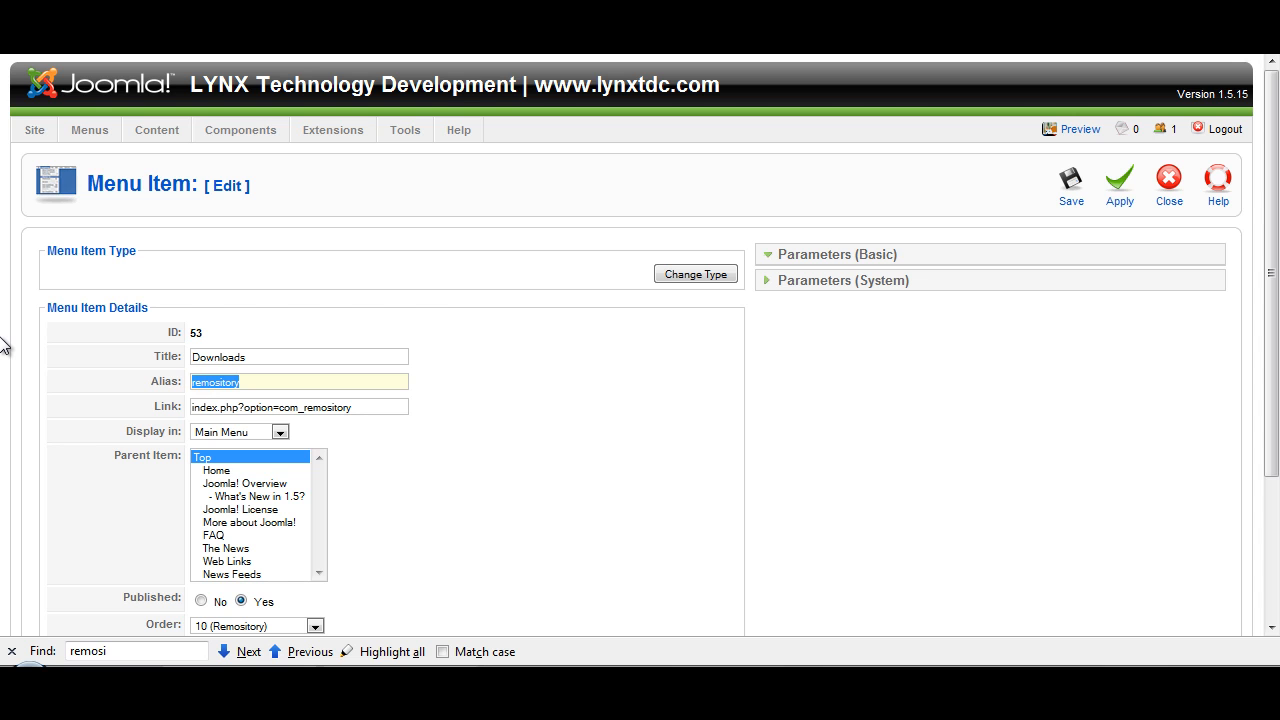
key(BackSpace)
click(1071, 200)
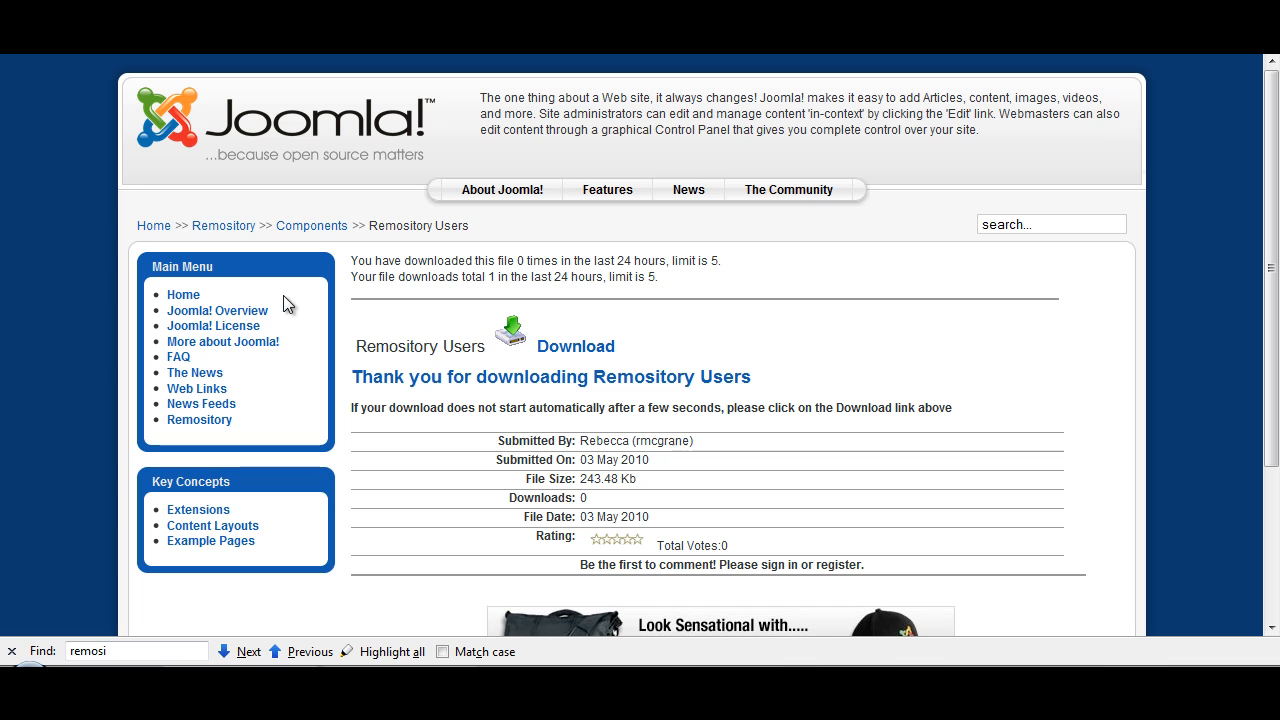
Step: Reload the public site page to check the renamed menu item, declining the repeated file download
key(F5)
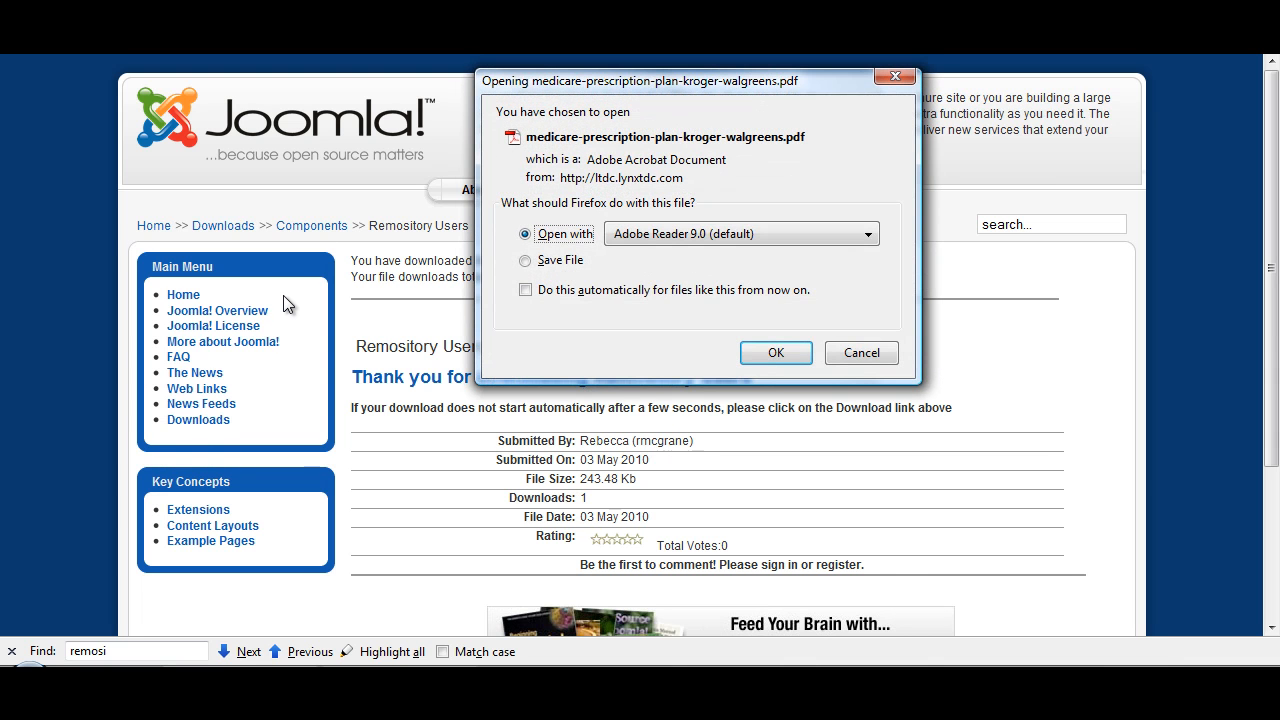
click(861, 352)
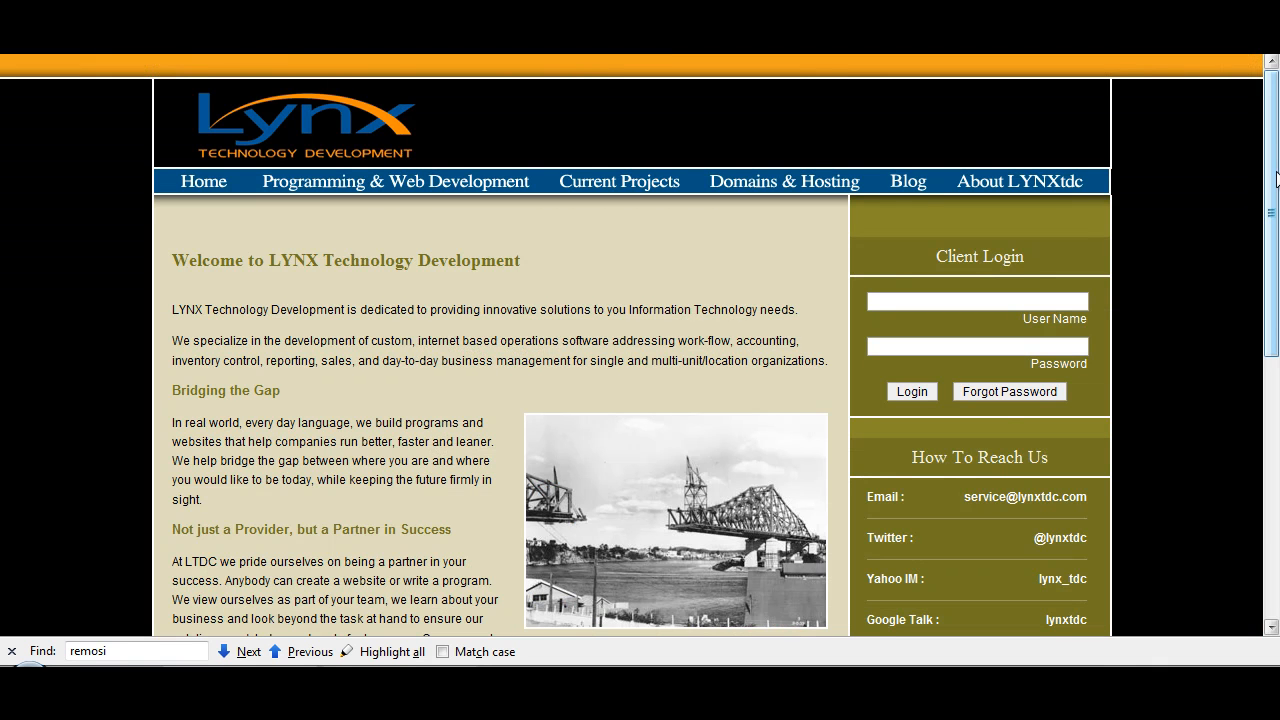